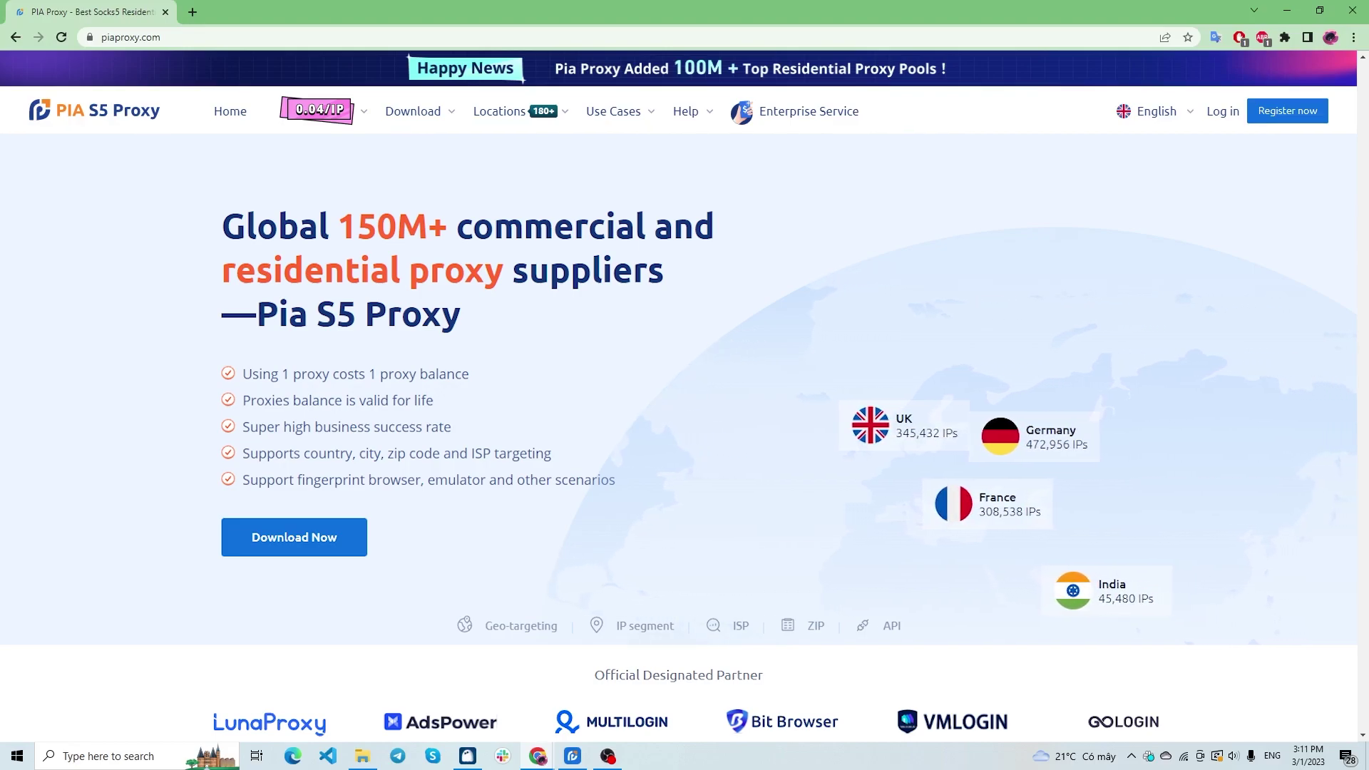
{"action": "scroll", "coordinate": [684, 429], "scroll_direction": "down", "scroll_amount": 6}
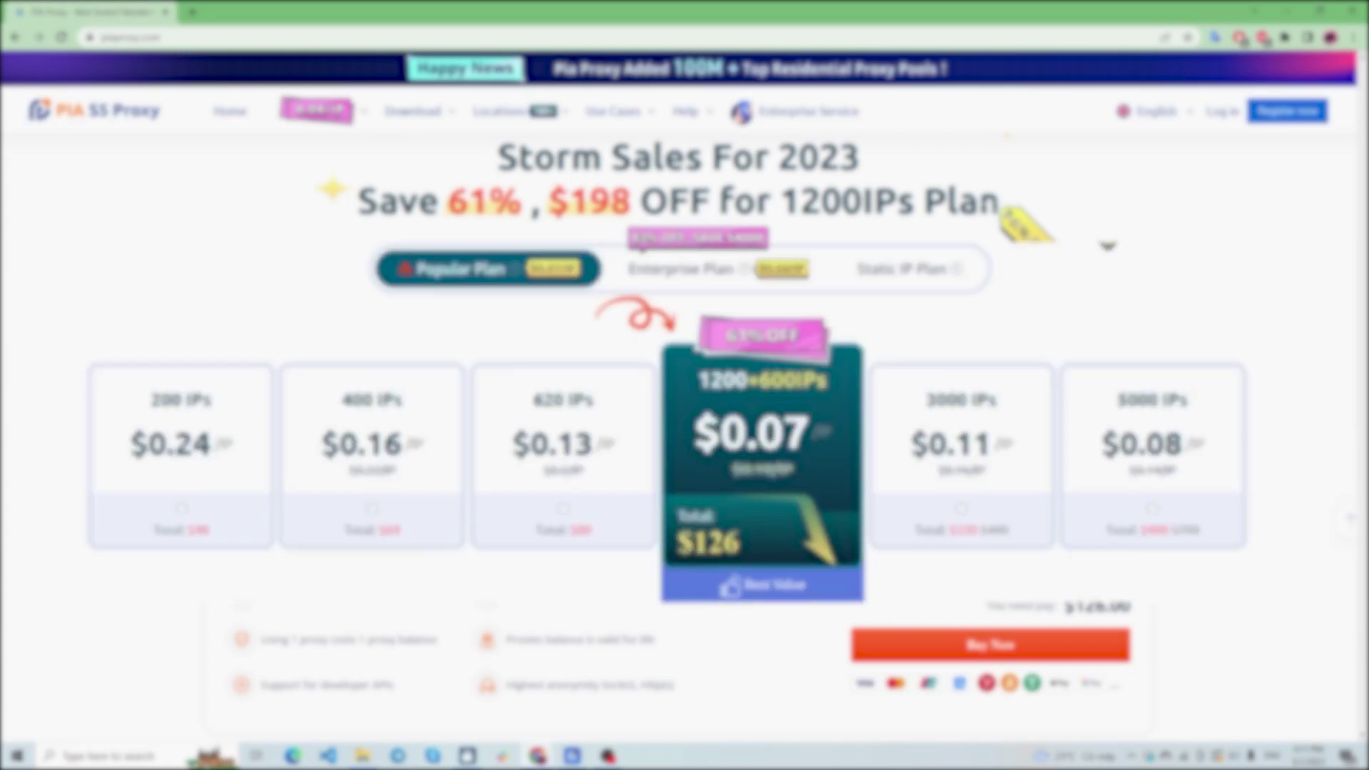
Review the Enterprise plan prices, then the Static IP plans (1200 IPs at $335)
{"action": "left_click", "coordinate": [680, 283]}
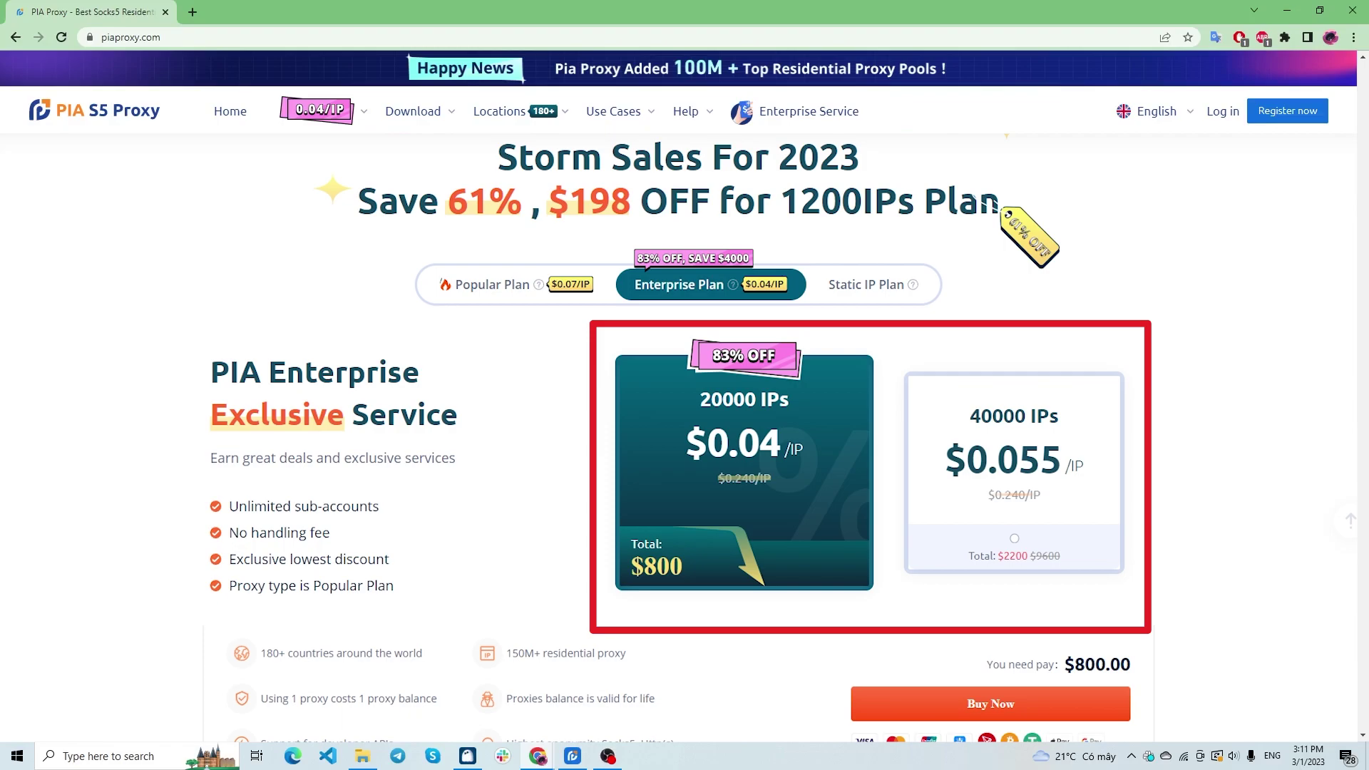
{"action": "left_click", "coordinate": [867, 284]}
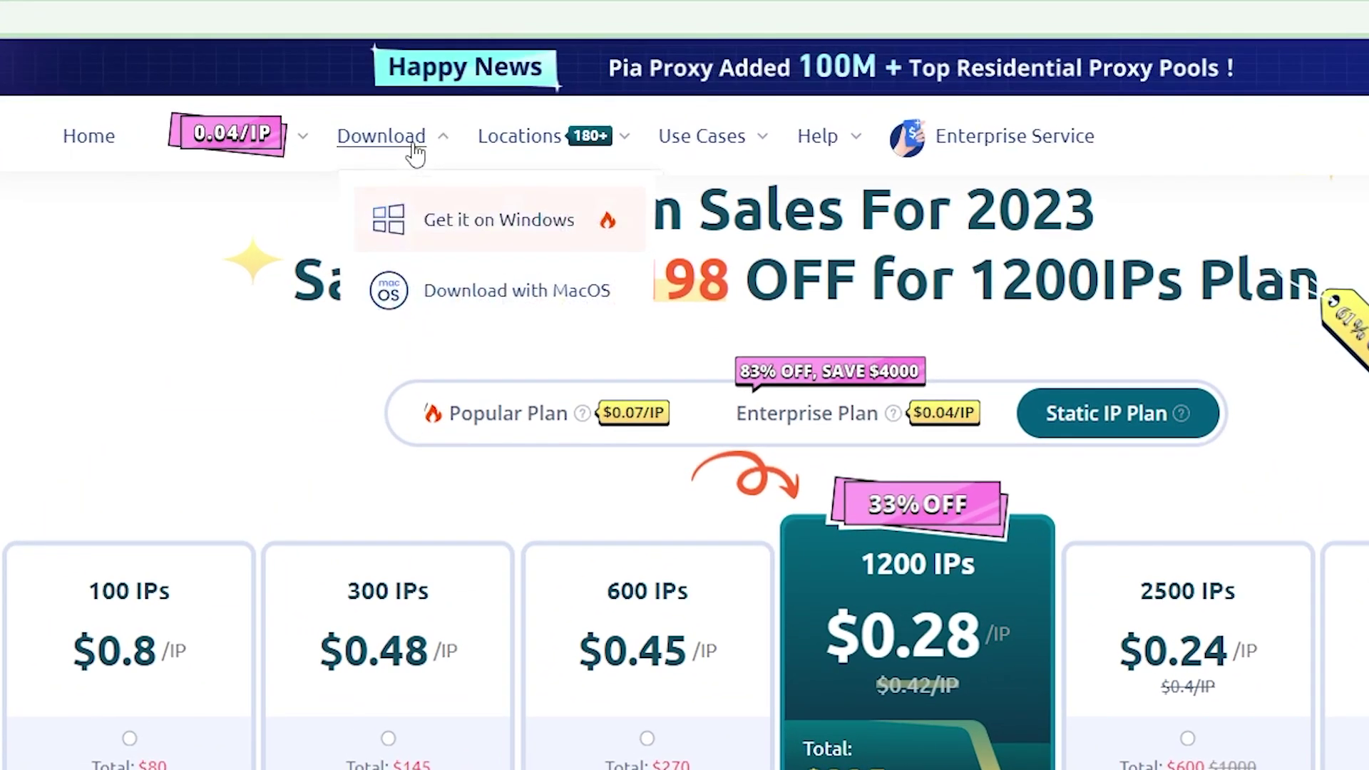
Go to the PIA S5 Proxy Windows client page through the Download menu
{"action": "left_click", "coordinate": [381, 136]}
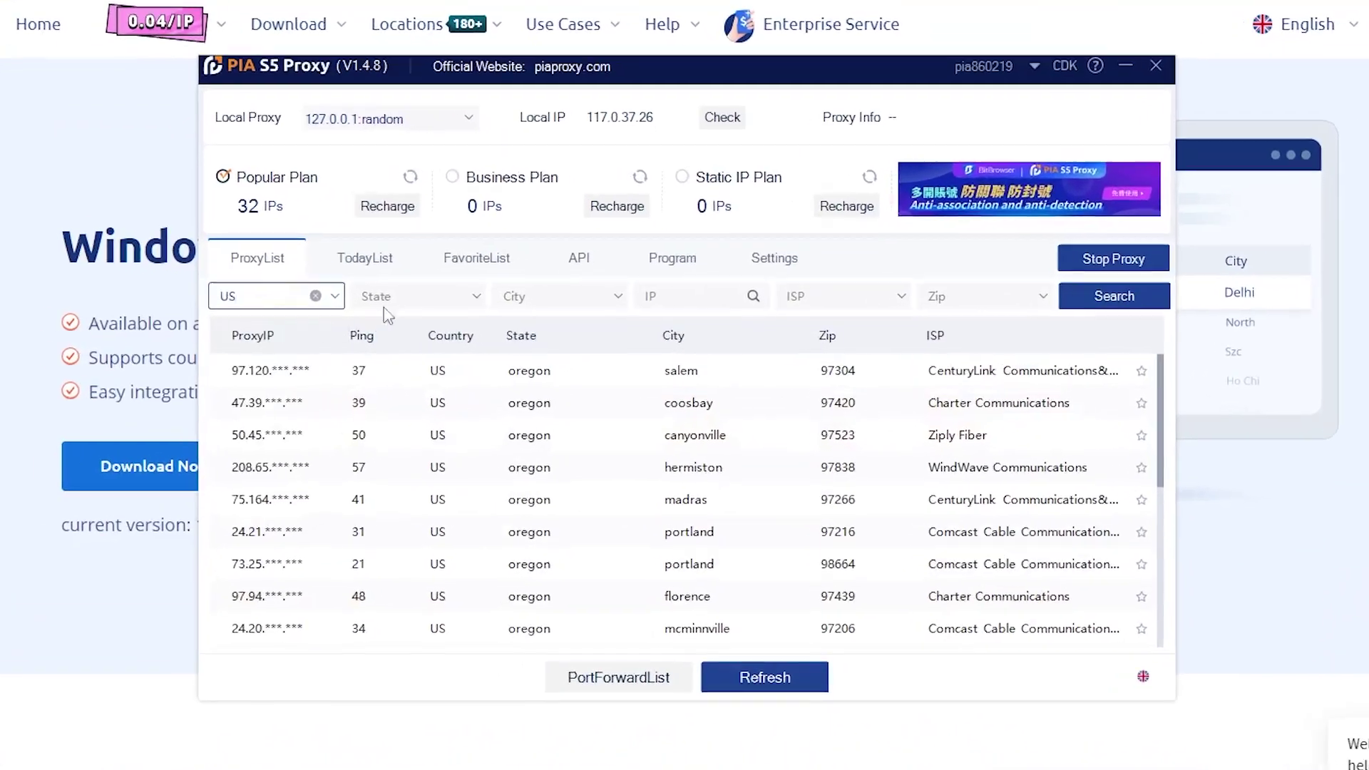
Filter US proxies by state Oregon with local proxy 192.168.56.1 and run the search
{"action": "left_click", "coordinate": [406, 296]}
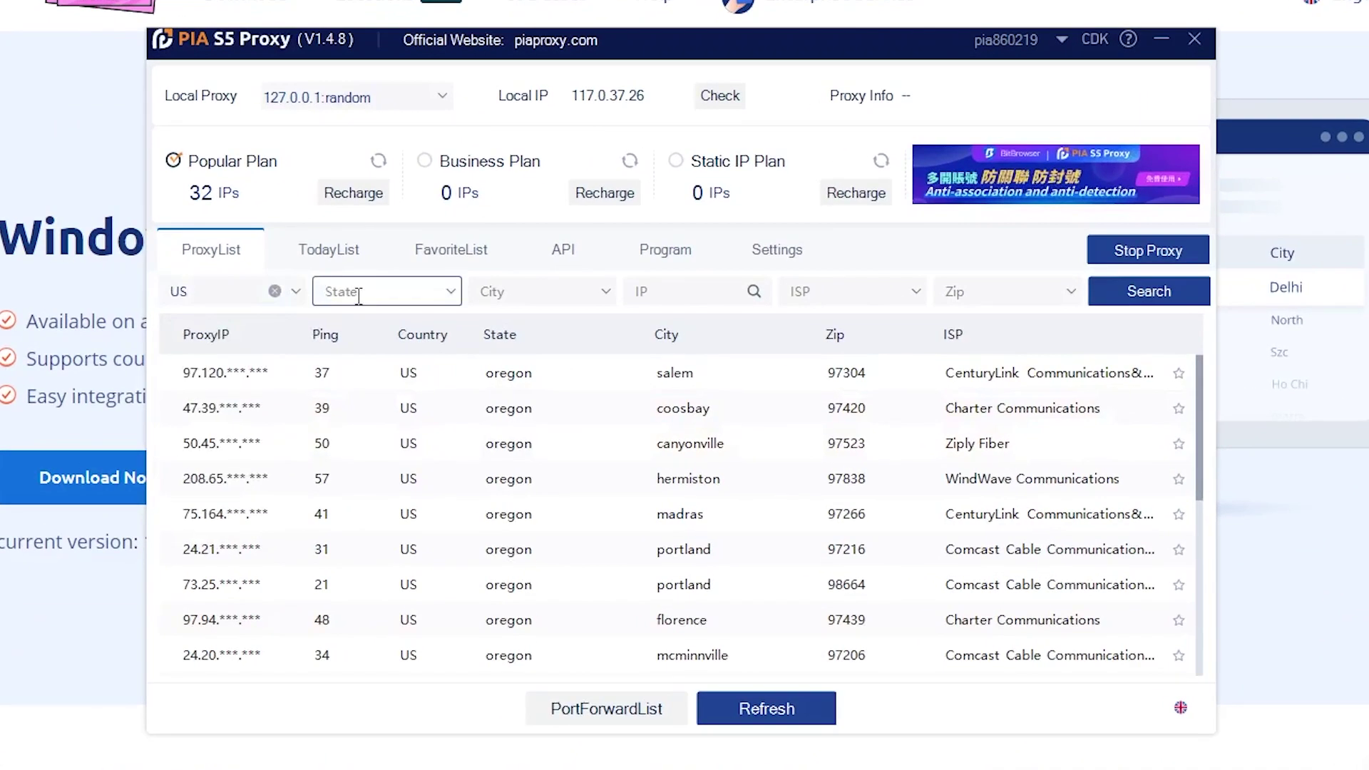
{"action": "type", "text": "oregon"}
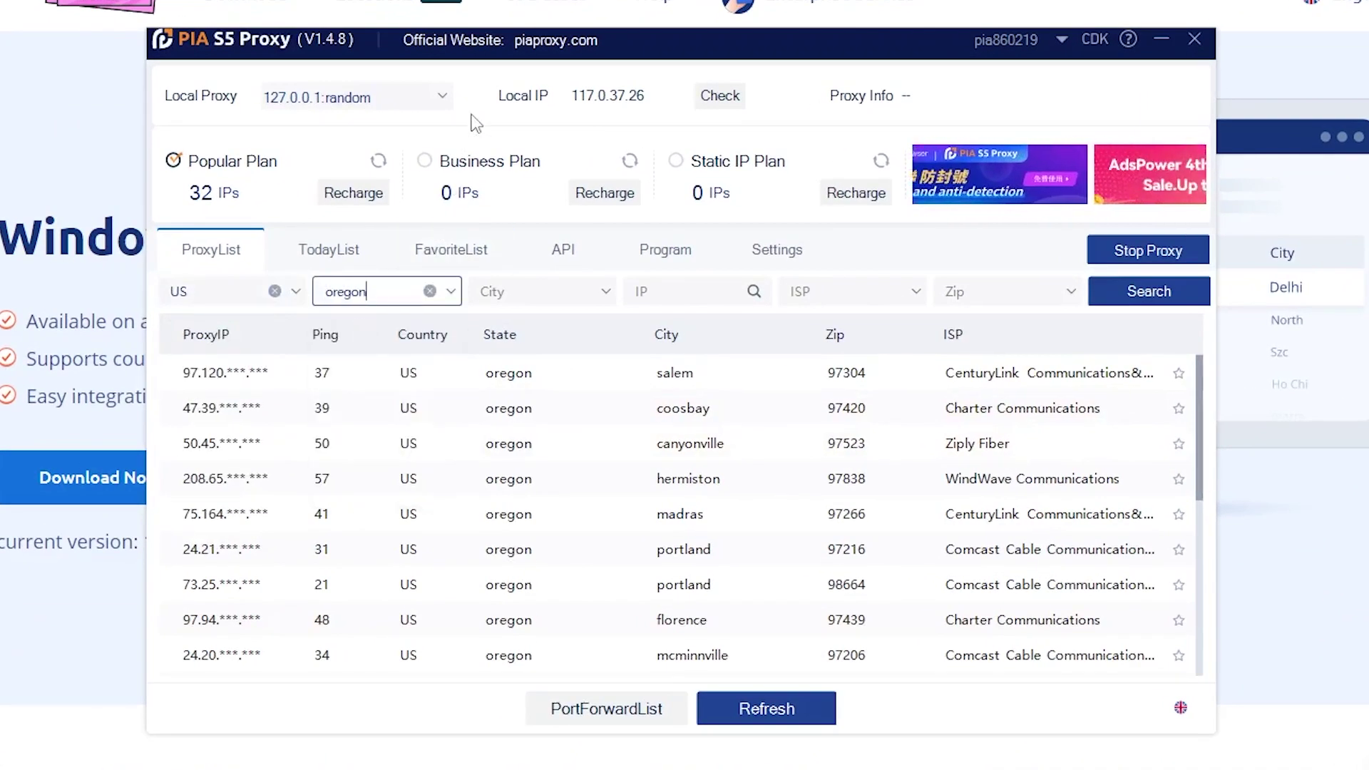
{"action": "left_click", "coordinate": [442, 95]}
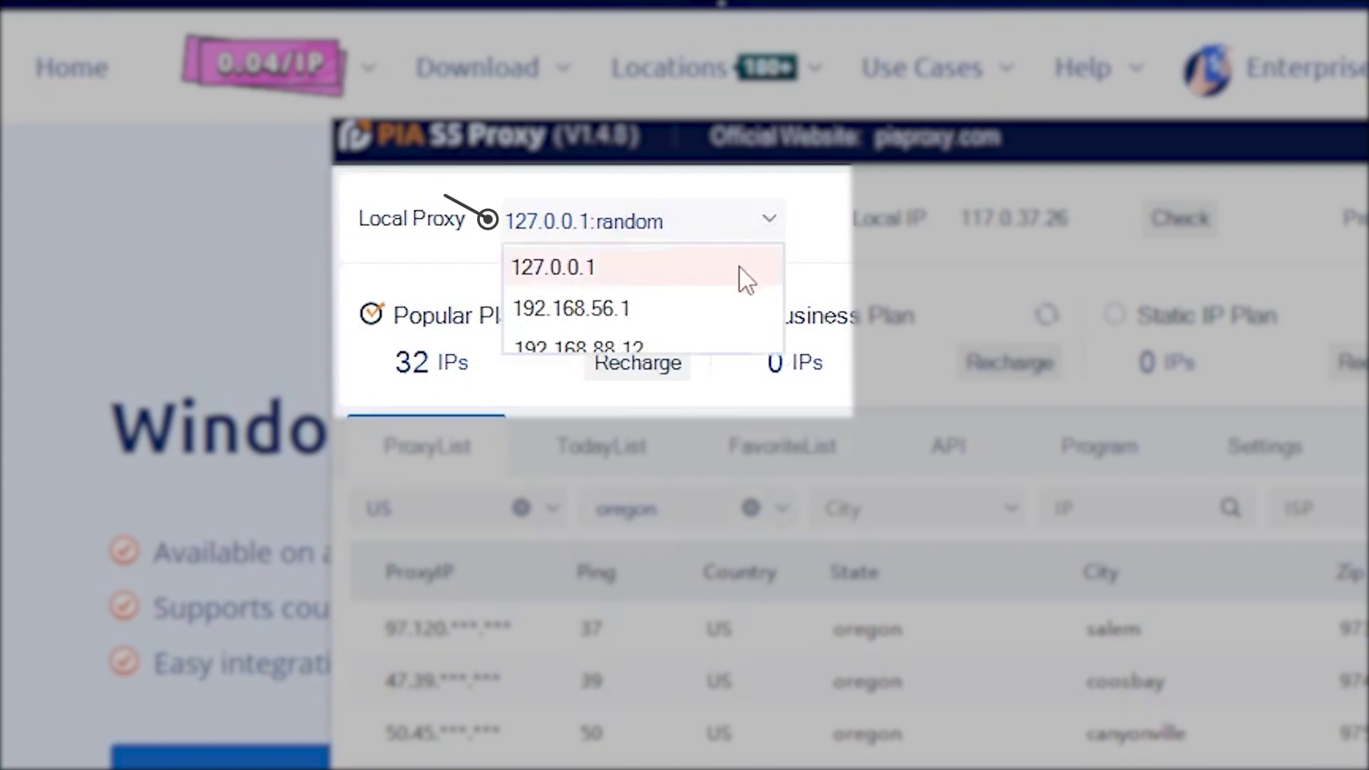
{"action": "scroll", "coordinate": [747, 280], "scroll_direction": "down", "scroll_amount": 1}
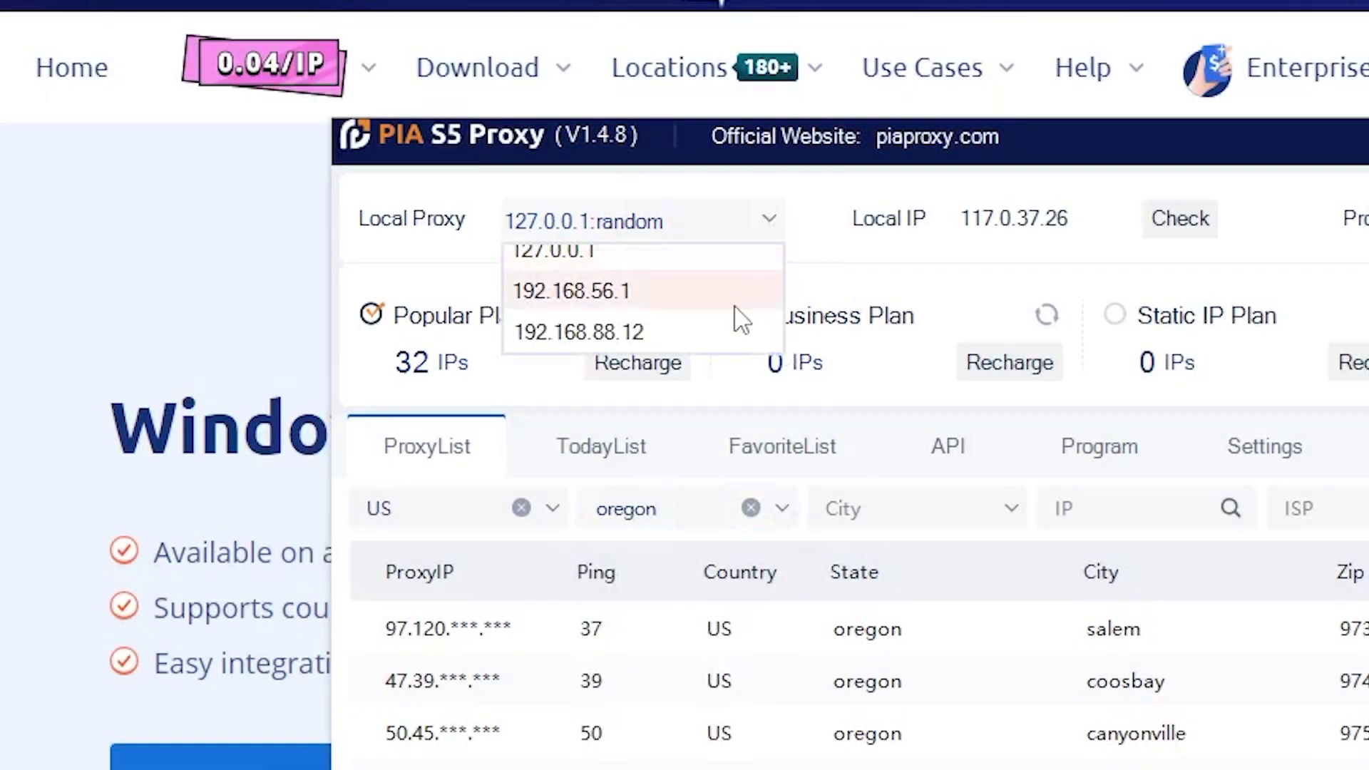
{"action": "left_click", "coordinate": [741, 310]}
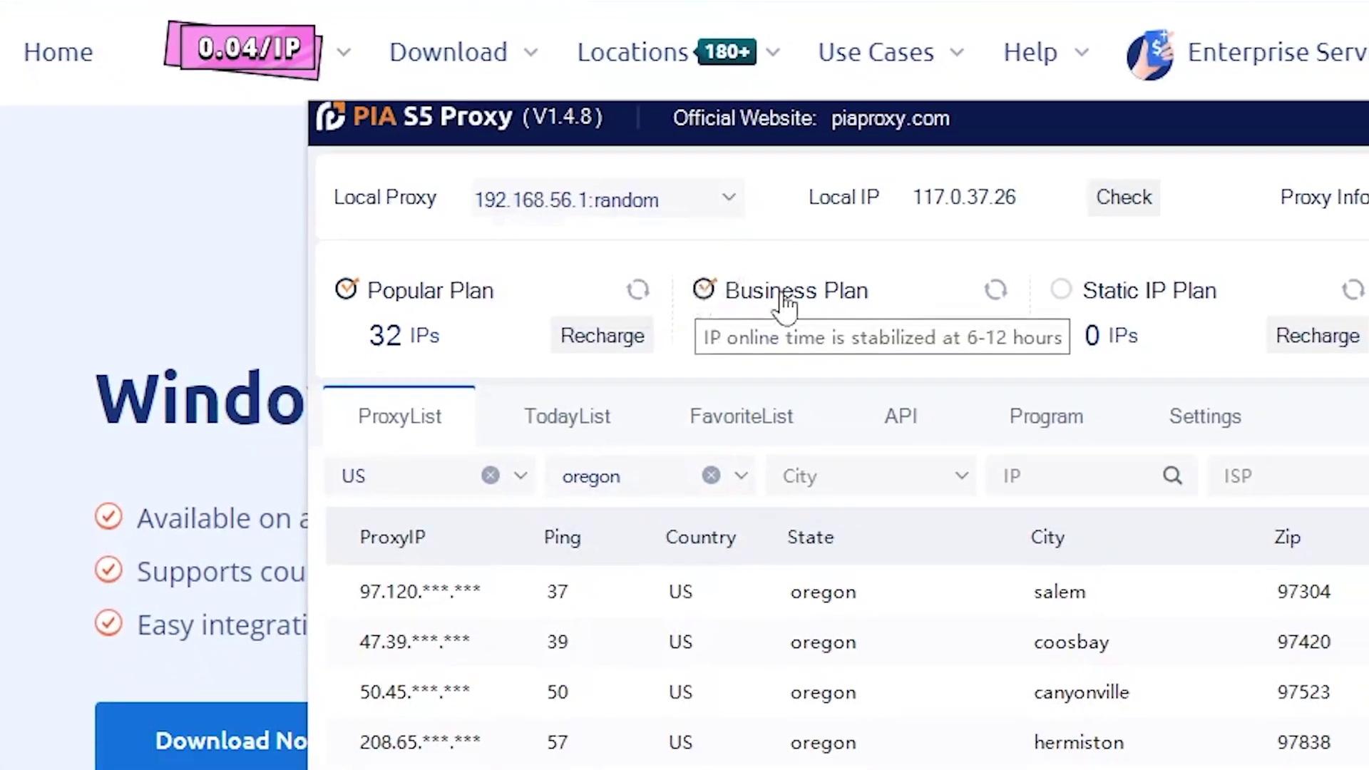
{"action": "left_click", "coordinate": [1190, 292]}
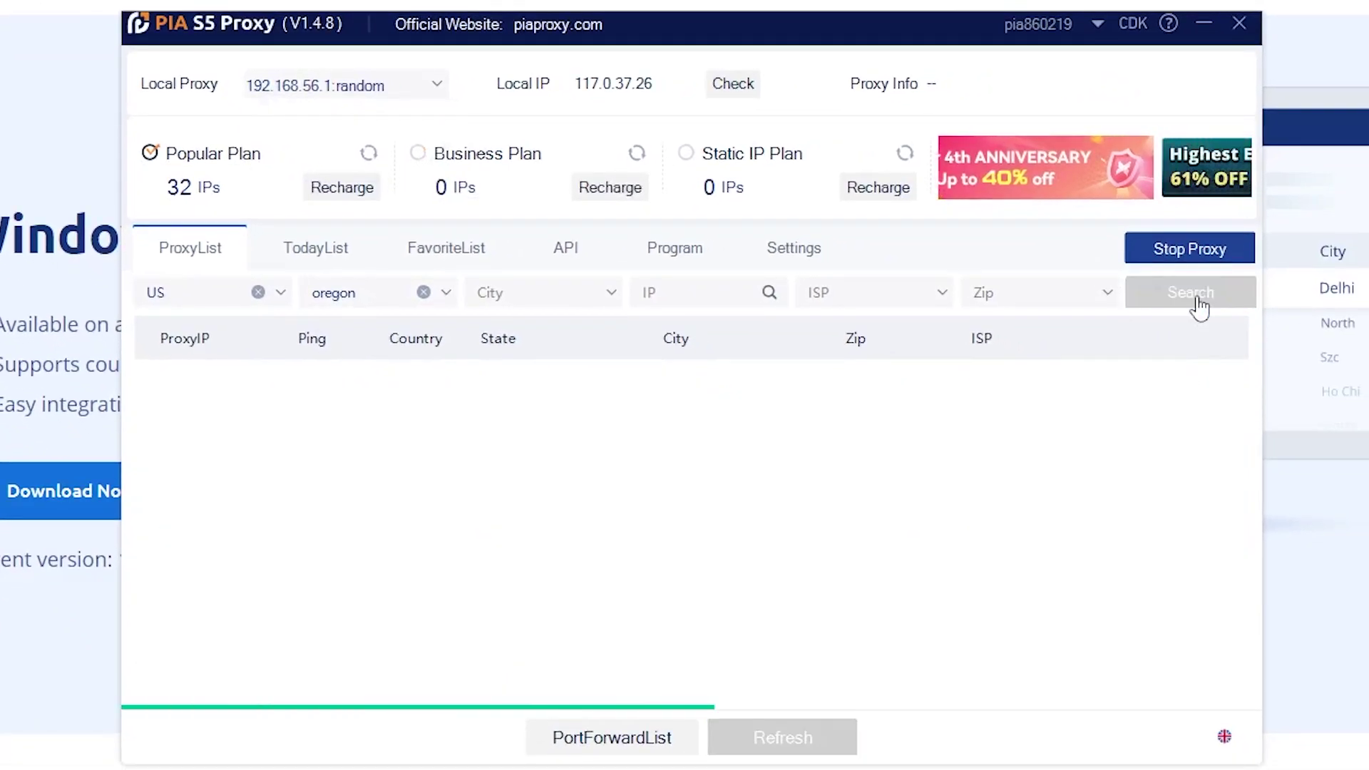
Change the port count setting from 20 to 5 and save it
{"action": "right_click", "coordinate": [897, 394]}
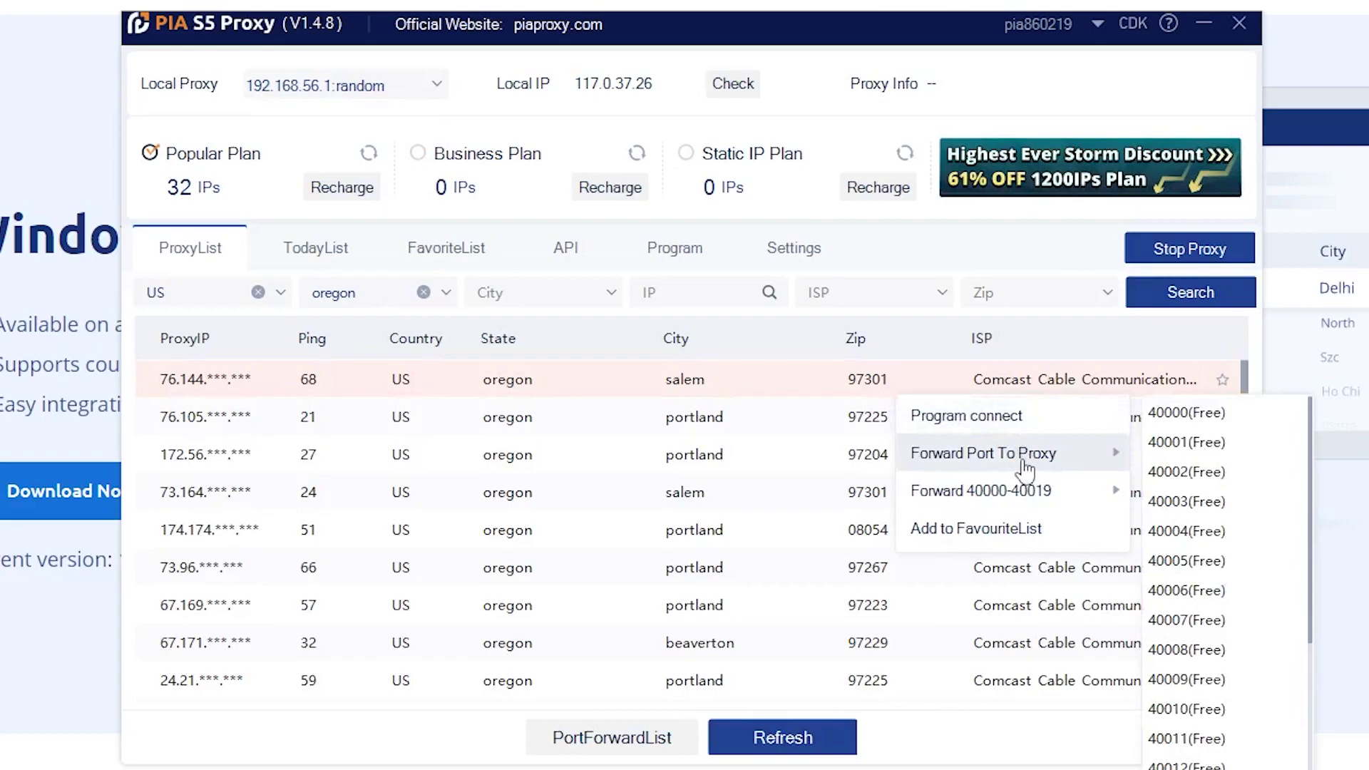
{"action": "mouse_move", "coordinate": [981, 491]}
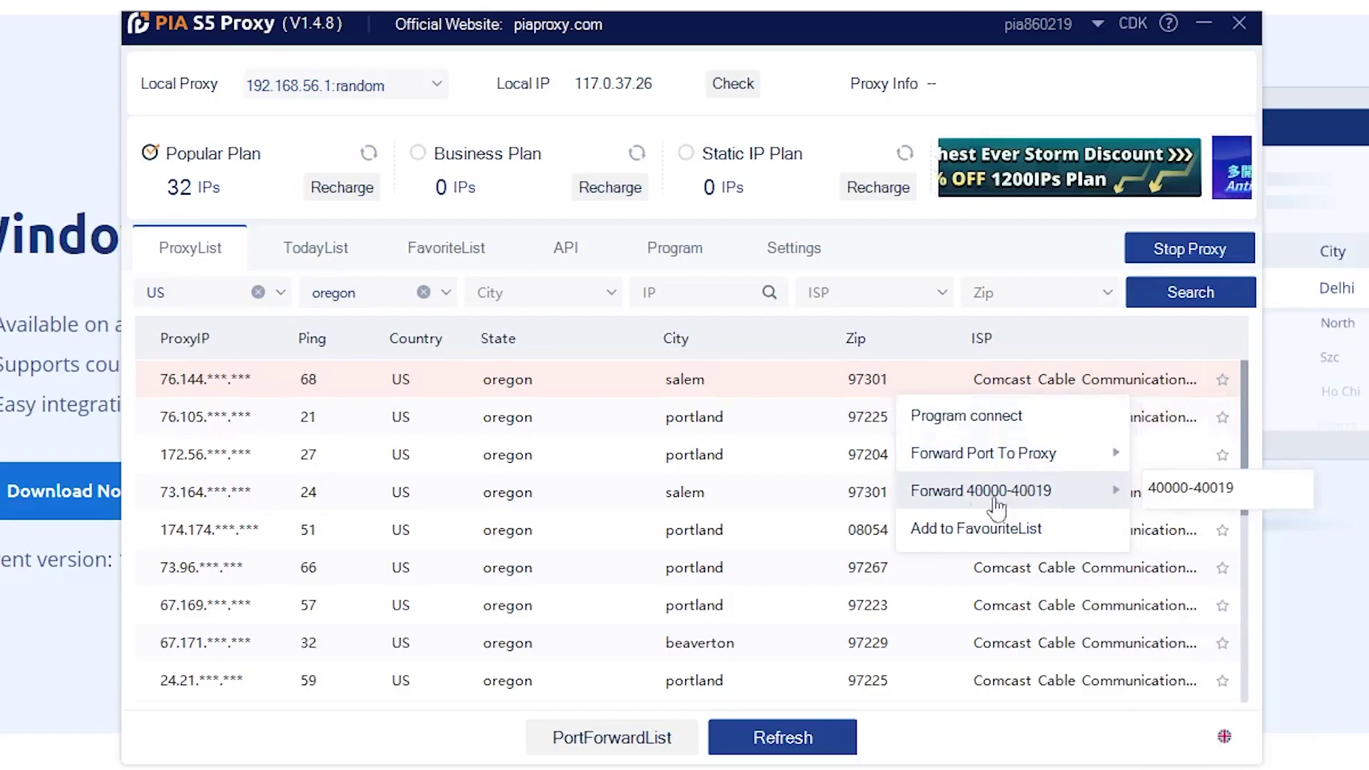
{"action": "left_click", "coordinate": [793, 247]}
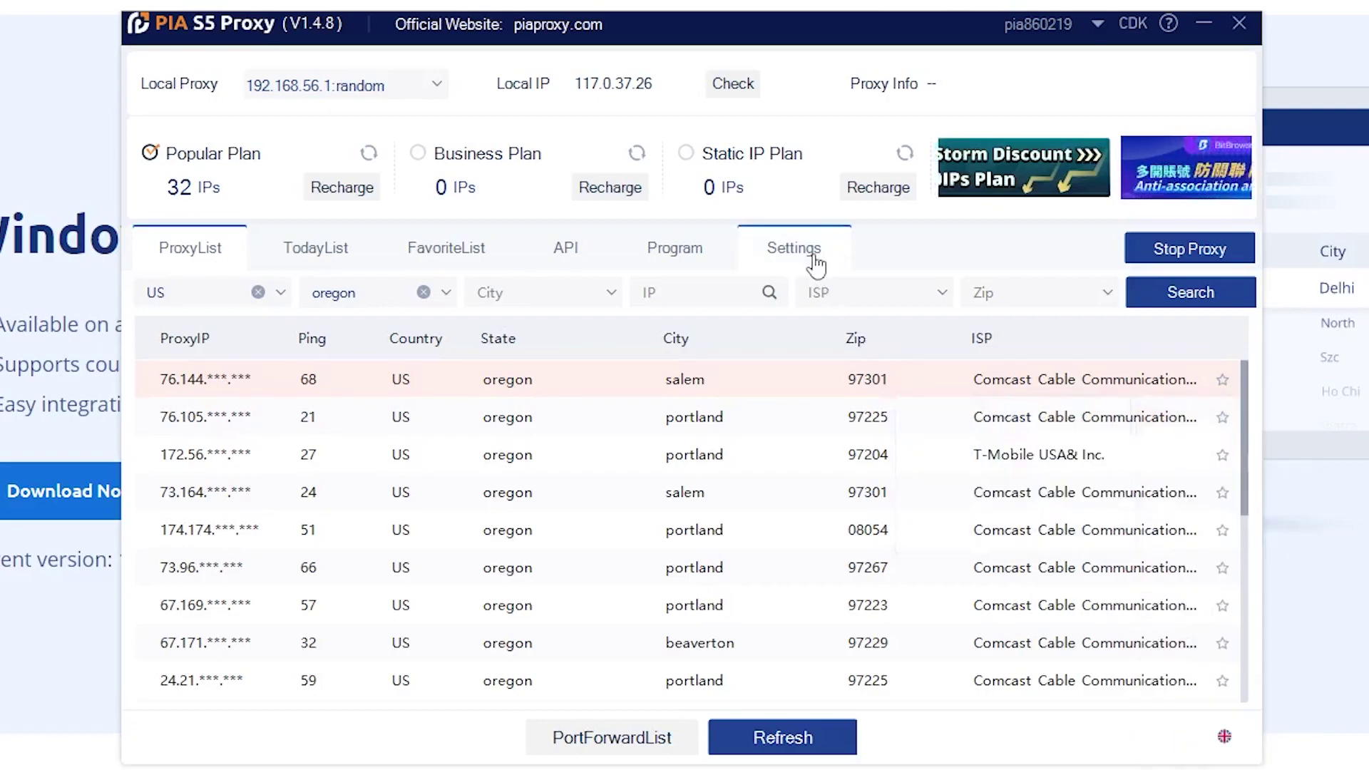
{"action": "left_click", "coordinate": [793, 248]}
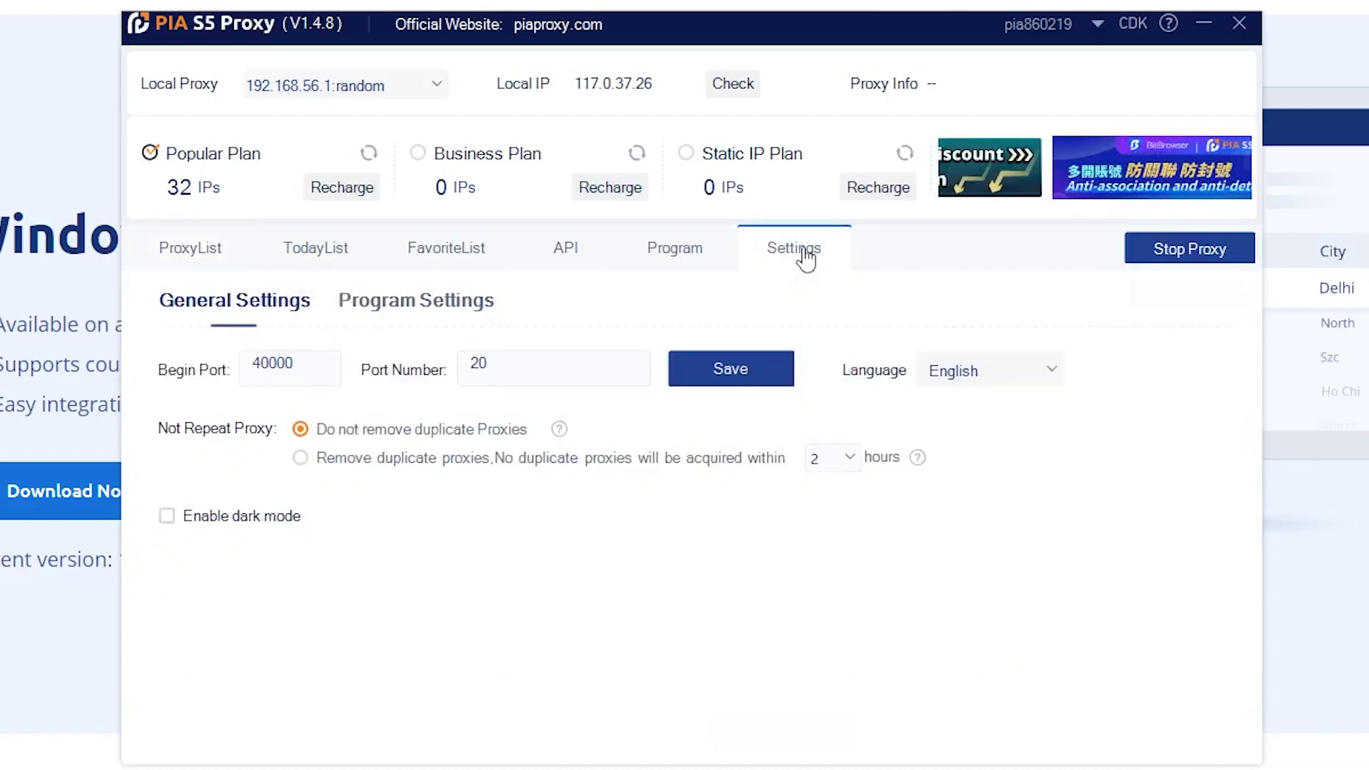
{"action": "double_click", "coordinate": [502, 369]}
{"action": "type", "text": "5"}
{"action": "left_click", "coordinate": [730, 369]}
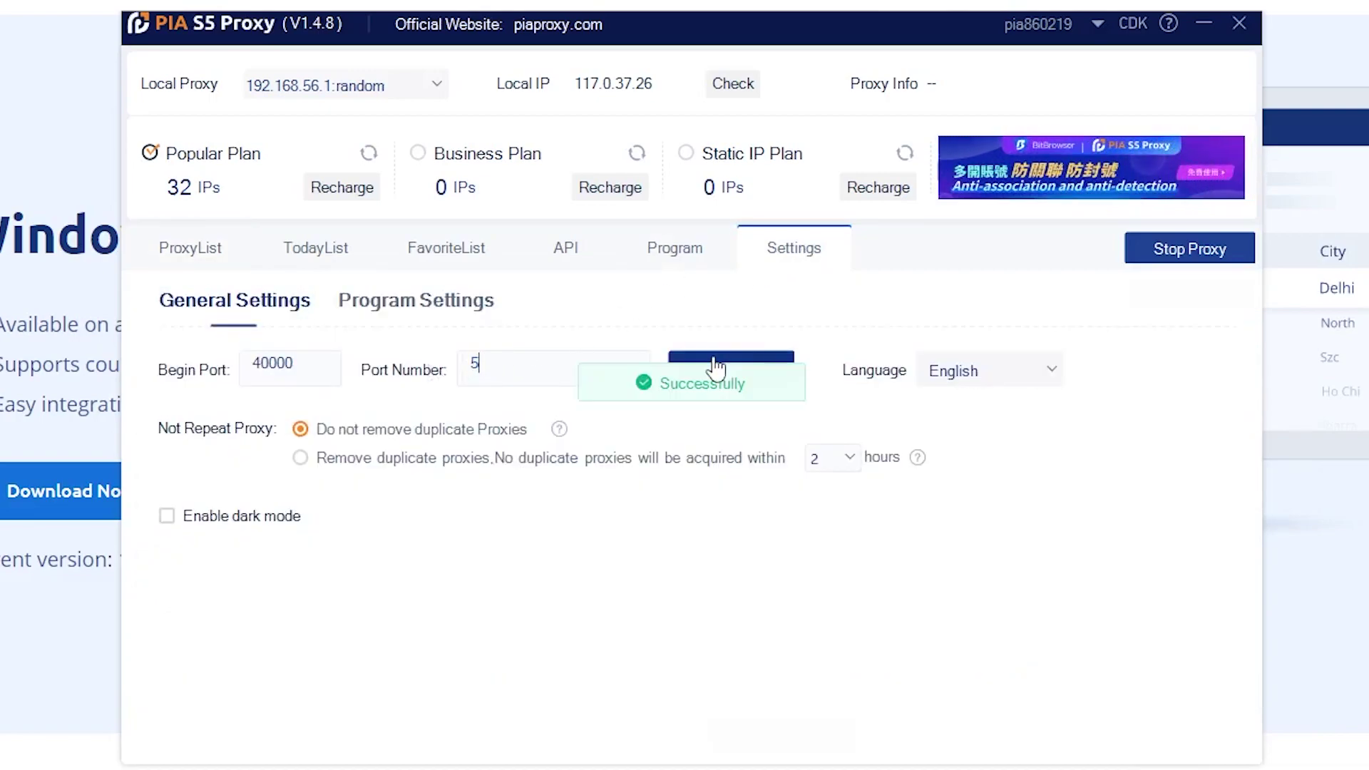
{"action": "left_click", "coordinate": [191, 247]}
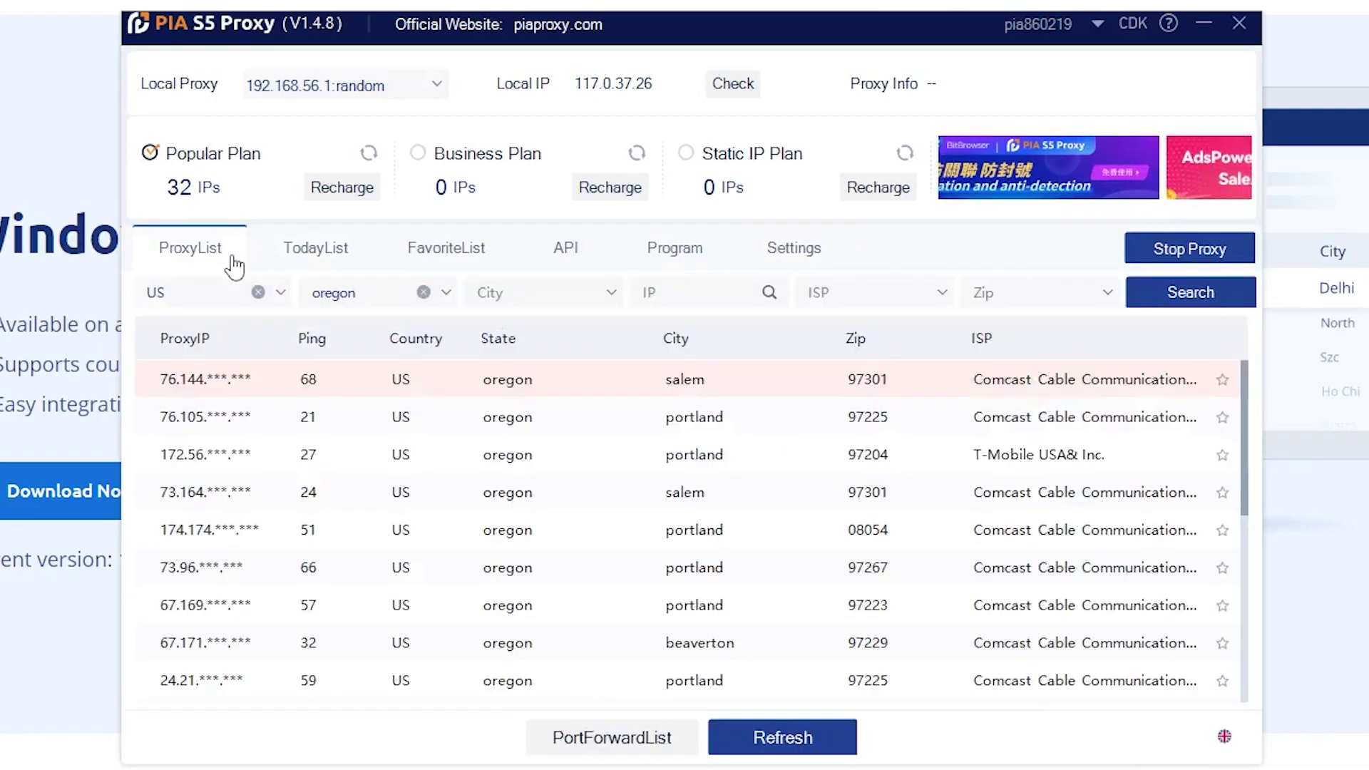
Forward the first five Oregon proxies to ports 40000–40004 and view the forward list
{"action": "right_click", "coordinate": [878, 381]}
{"action": "mouse_move", "coordinate": [997, 487]}
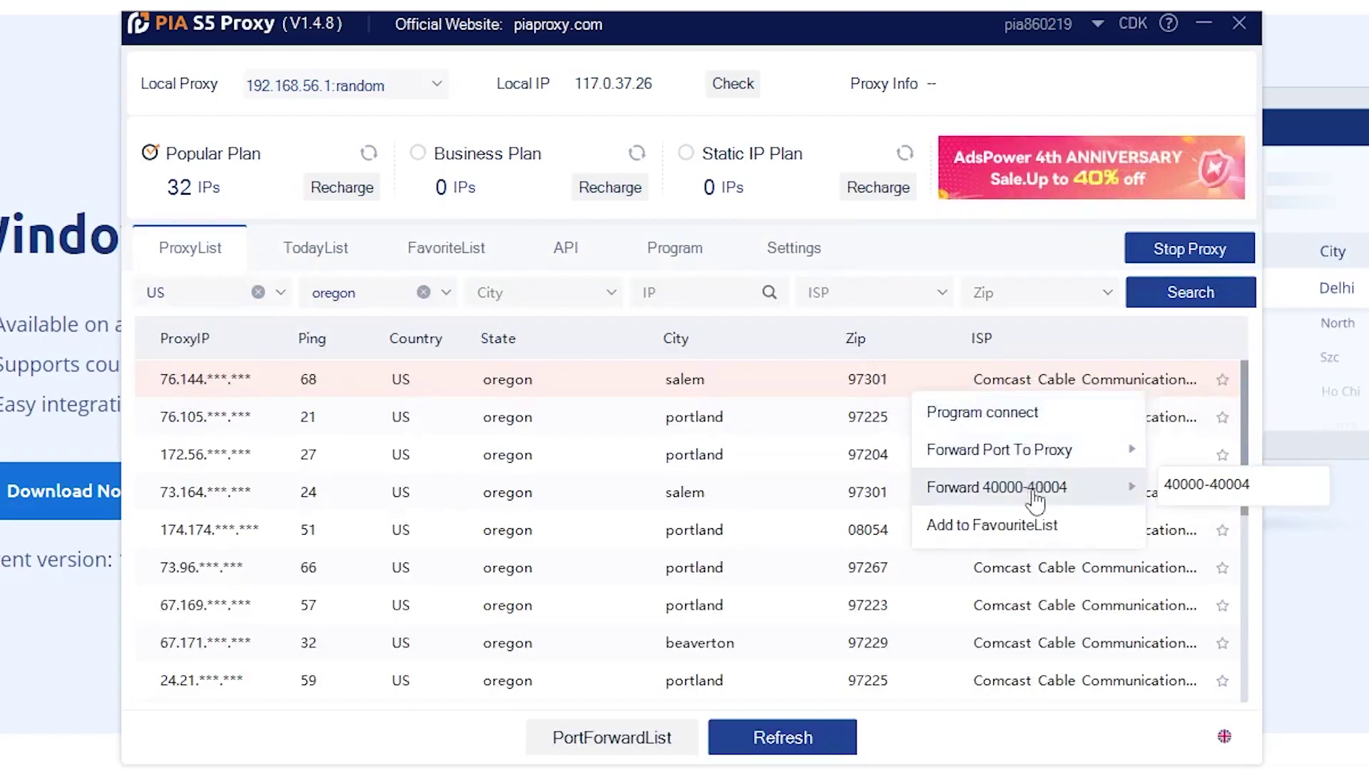
{"action": "left_click", "coordinate": [1230, 489]}
{"action": "left_click", "coordinate": [782, 496]}
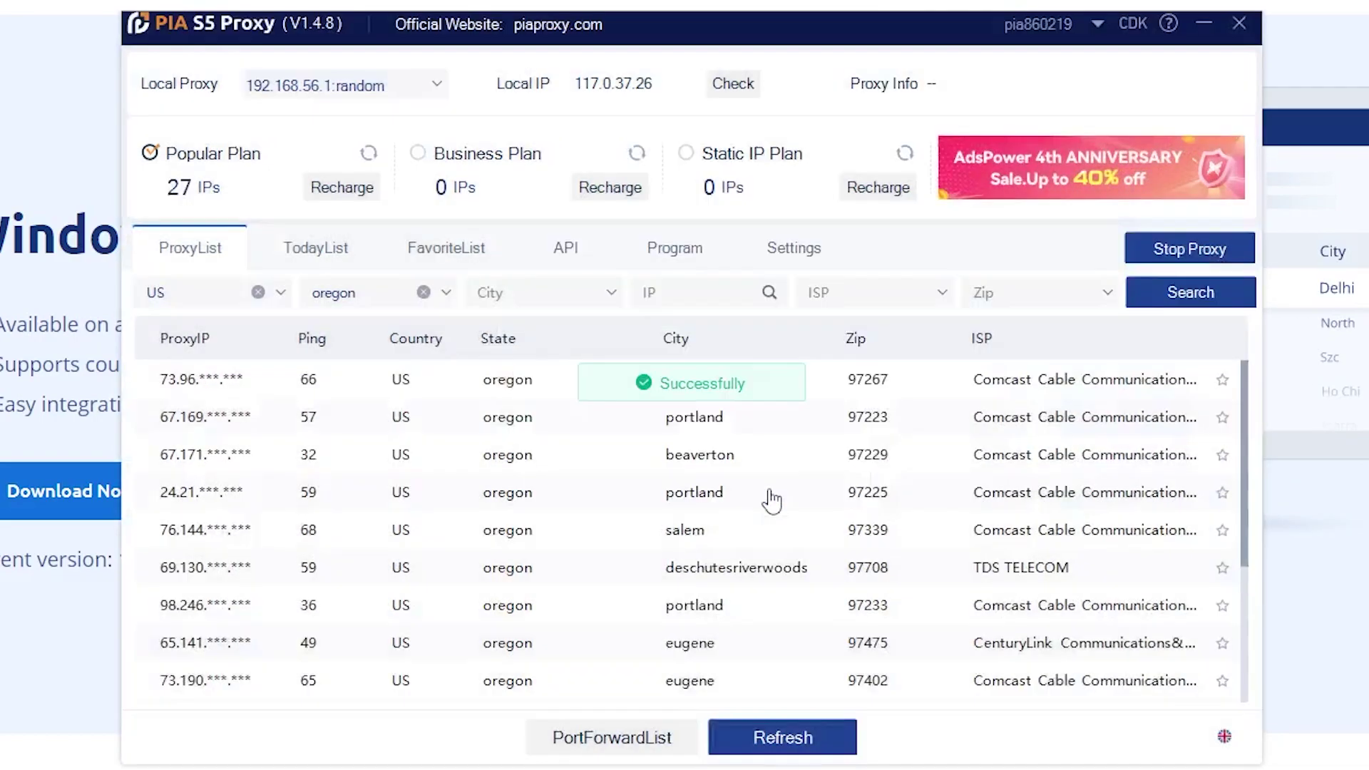
{"action": "left_click", "coordinate": [642, 745]}
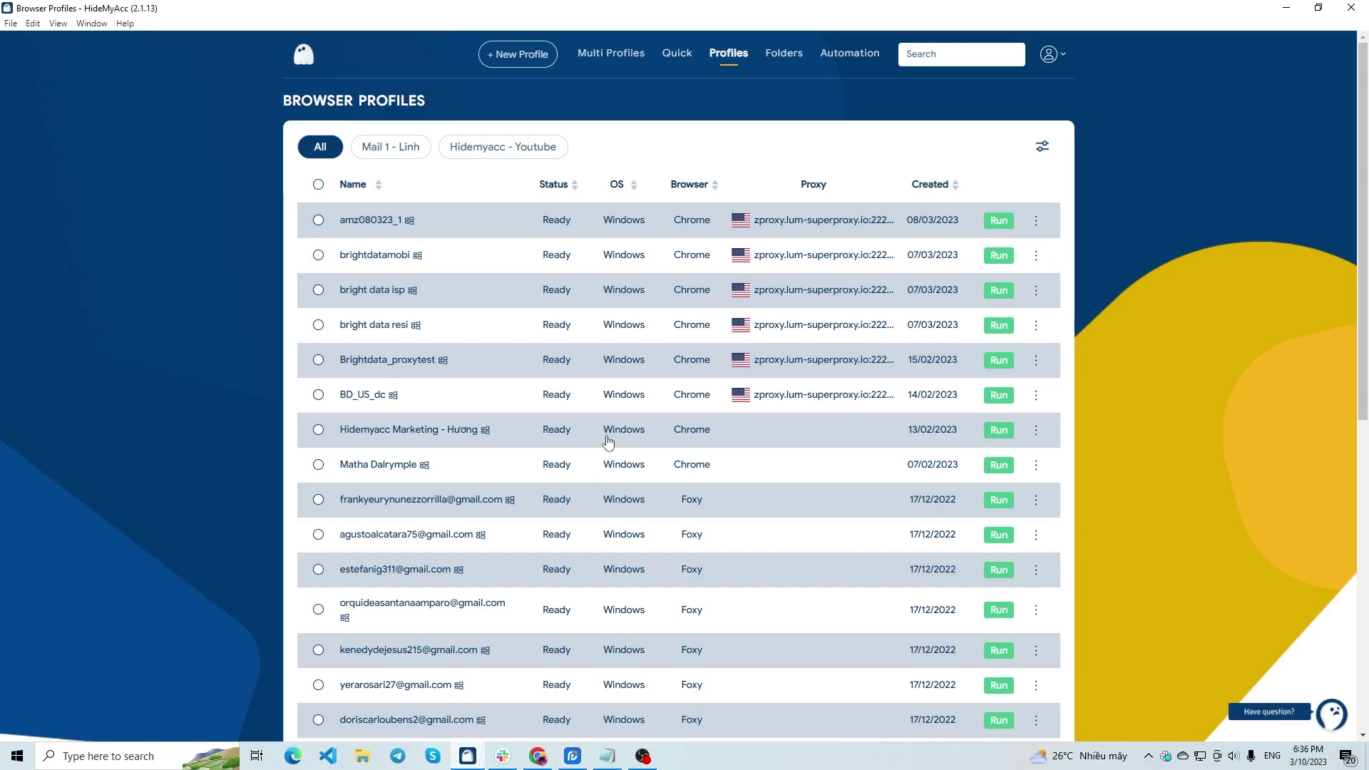
Start a new browser profile and set its proxy connection type to SOCKS5
{"action": "left_click", "coordinate": [519, 54]}
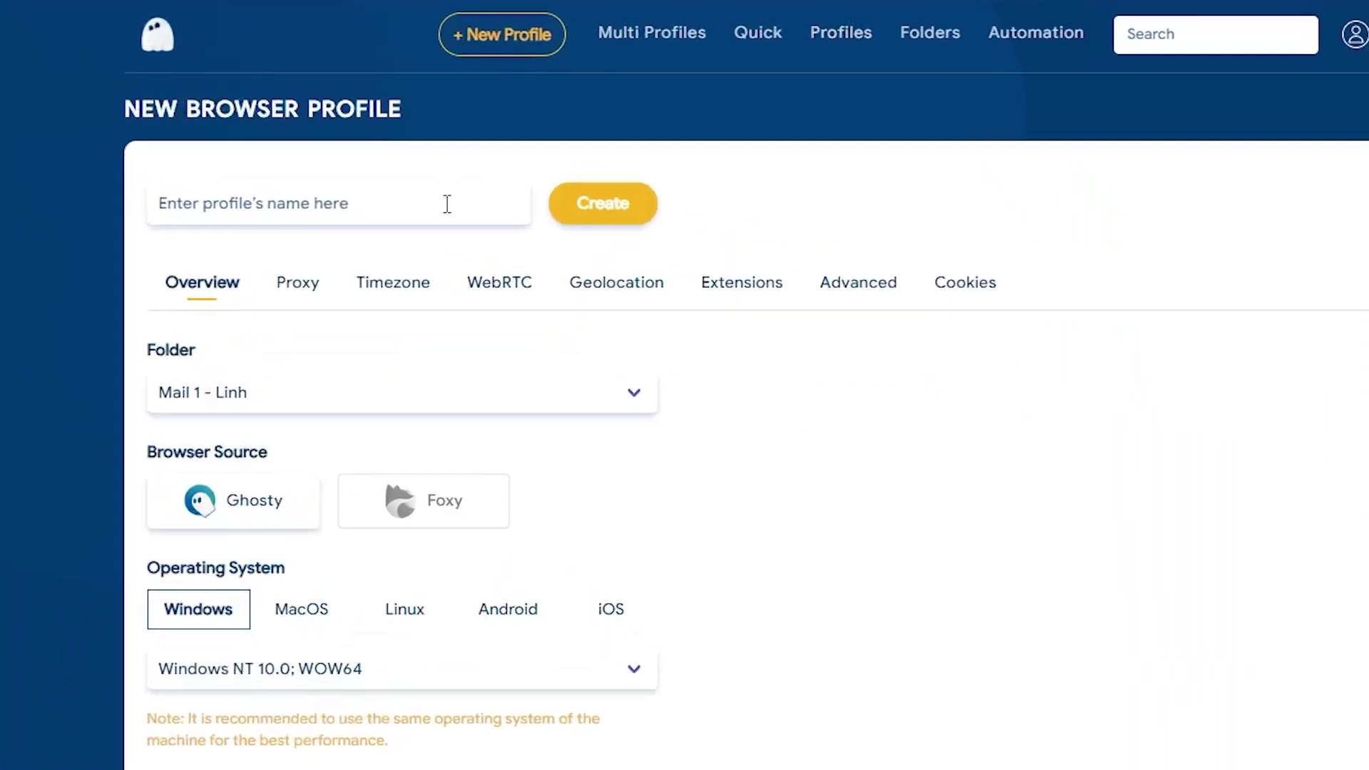
{"action": "type", "text": "p"}
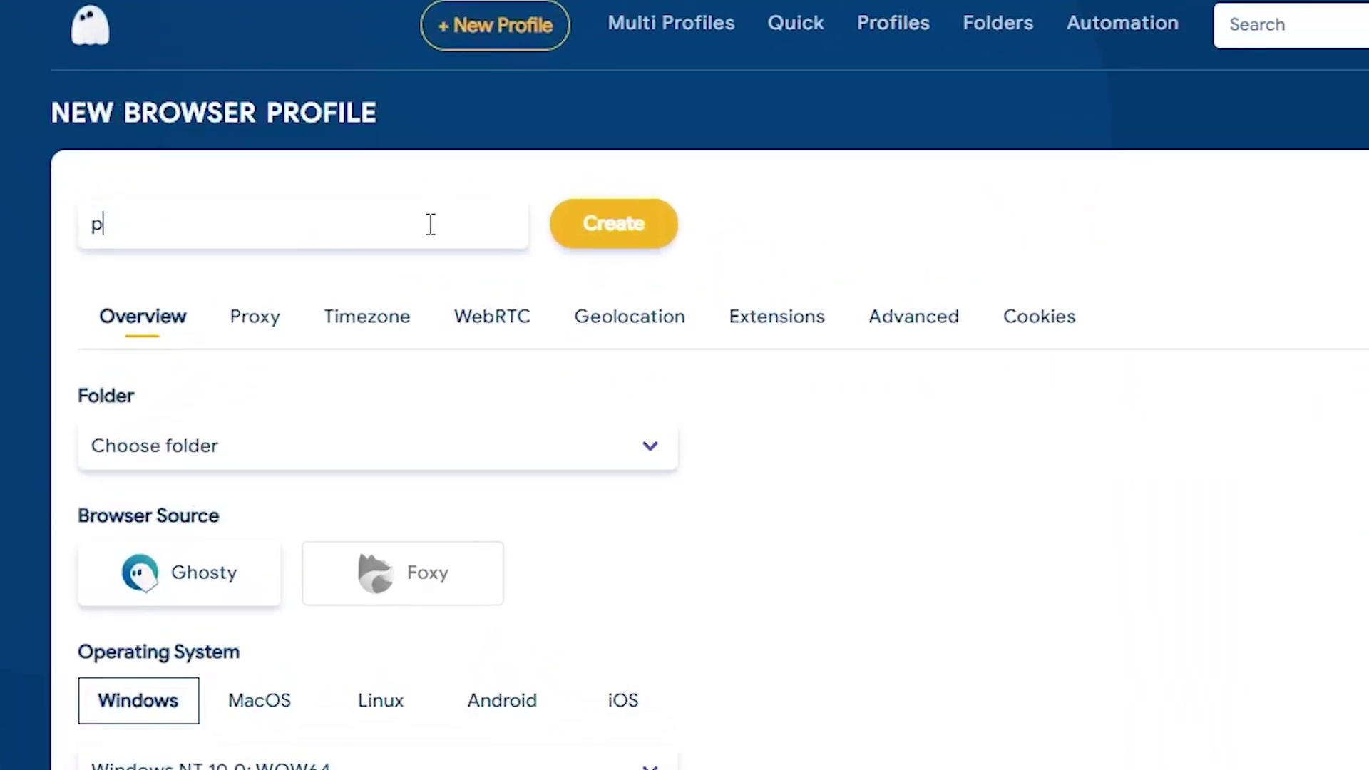
{"action": "type", "text": "iaproxytest"}
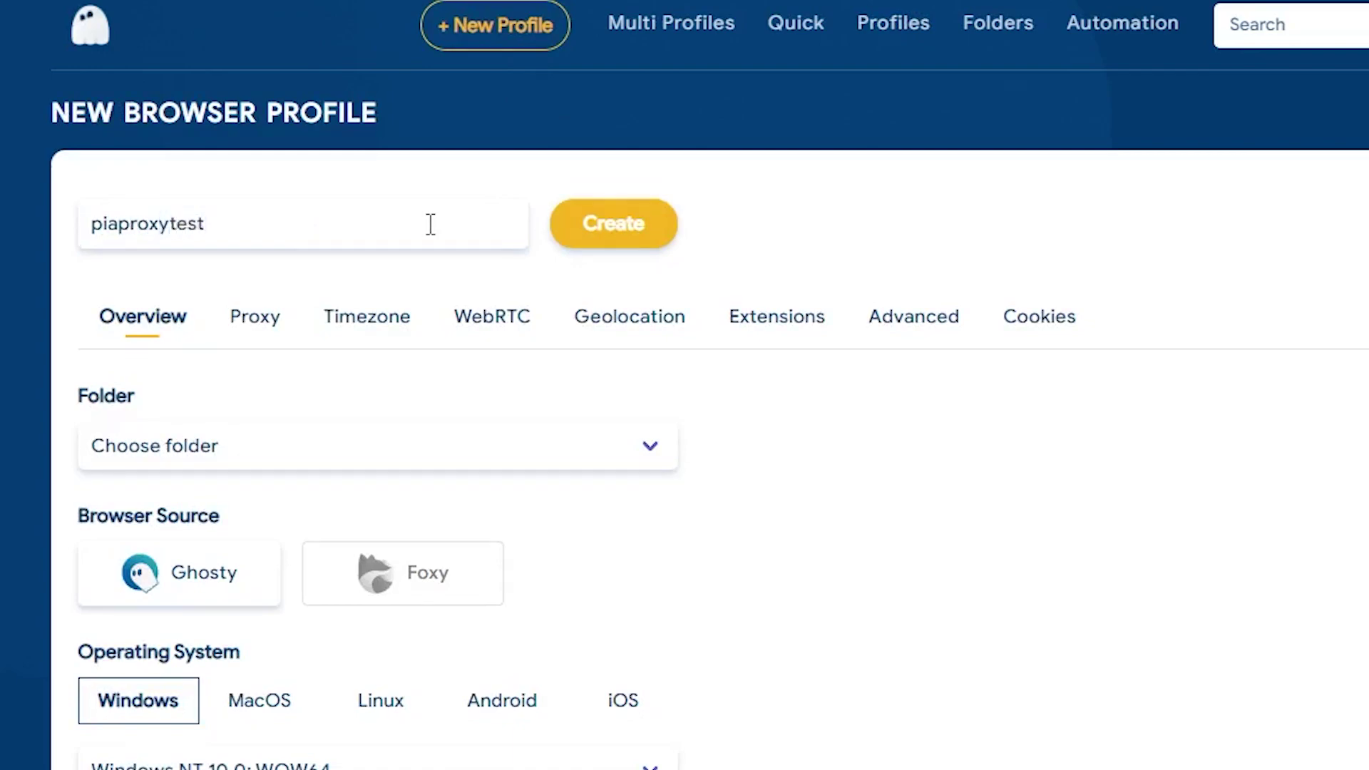
{"action": "left_click", "coordinate": [255, 317]}
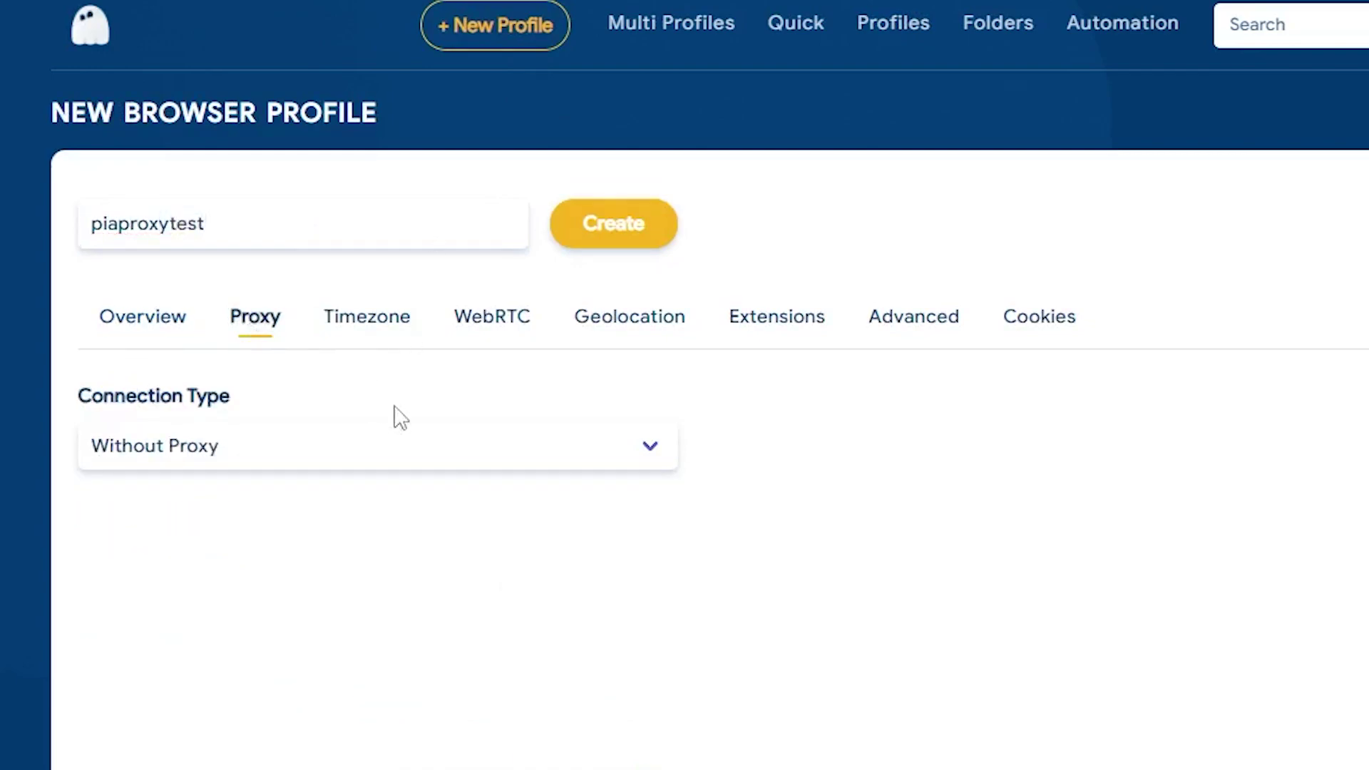
{"action": "left_click", "coordinate": [450, 447]}
{"action": "left_click", "coordinate": [413, 557]}
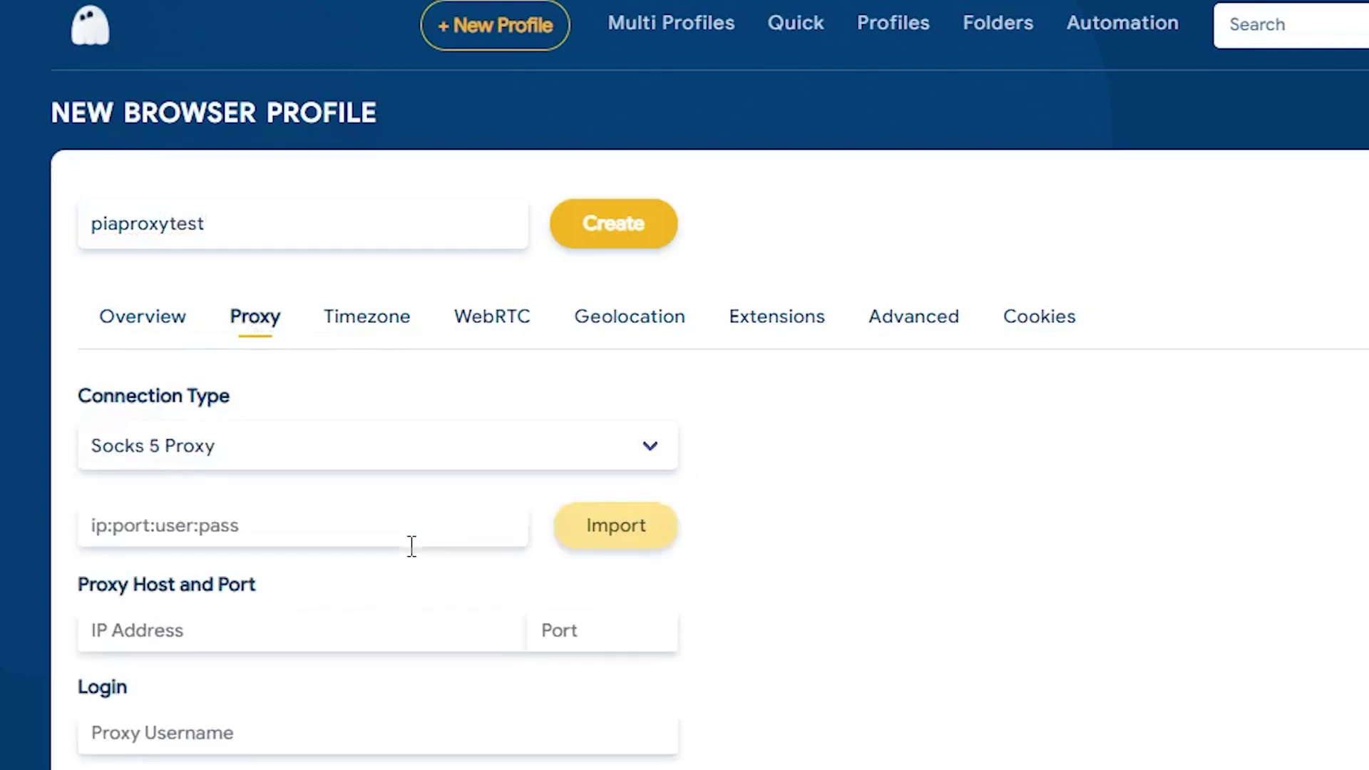
Import proxy 192.168.56.1:40000, check it connects, and select the host for replacement
{"action": "left_click", "coordinate": [310, 526]}
{"action": "key", "text": "ctrl+v"}
{"action": "left_click_drag", "start_coordinate": [195, 525], "coordinate": [519, 525]}
{"action": "key", "text": "BackSpace"}
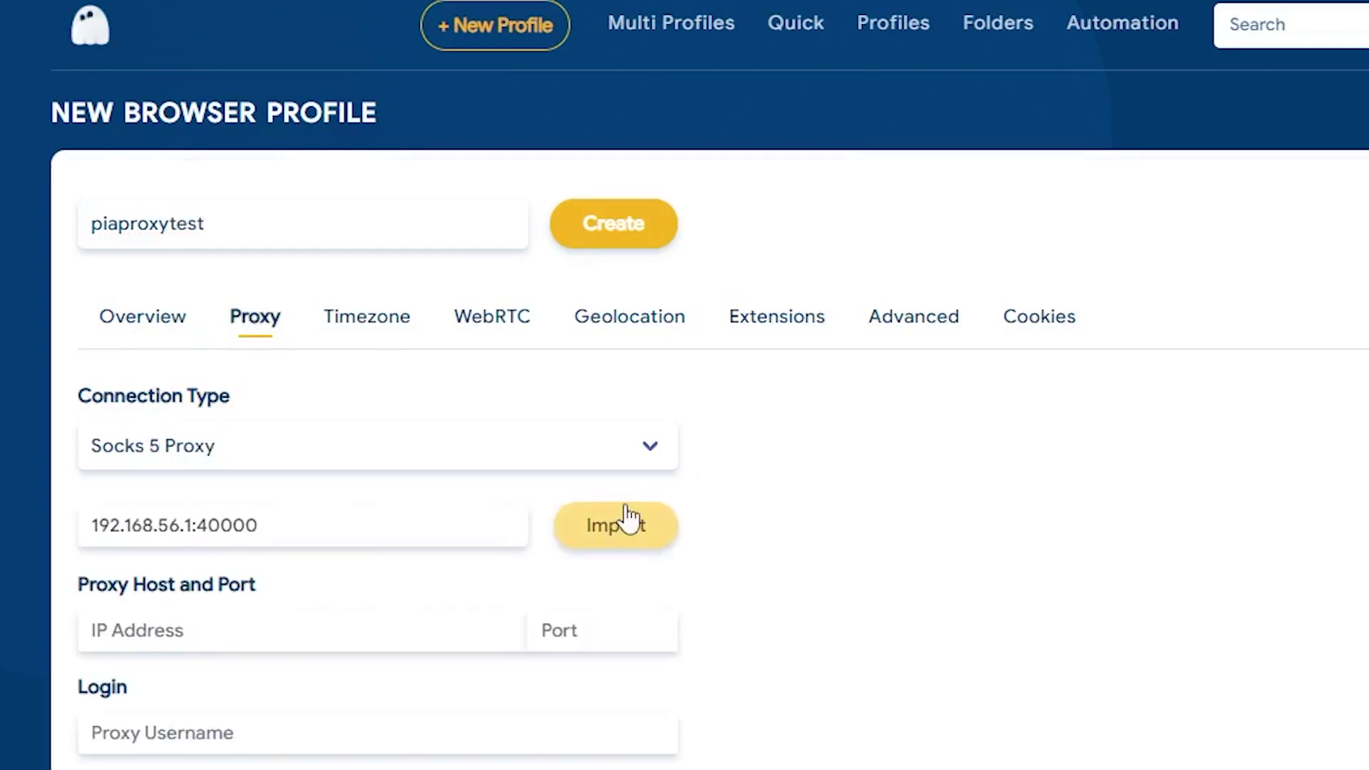
{"action": "left_click", "coordinate": [630, 523]}
{"action": "scroll", "coordinate": [428, 482], "scroll_direction": "down", "scroll_amount": 3}
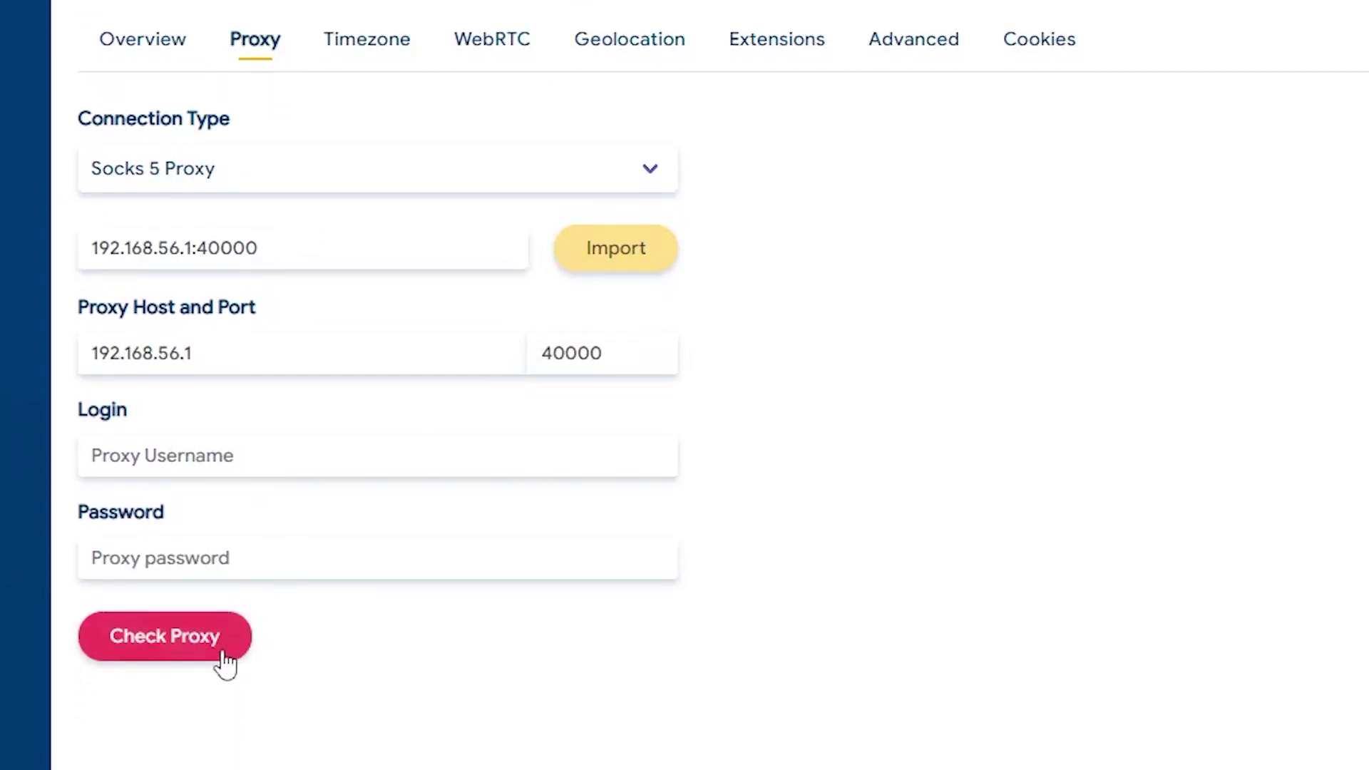
{"action": "left_click", "coordinate": [224, 654]}
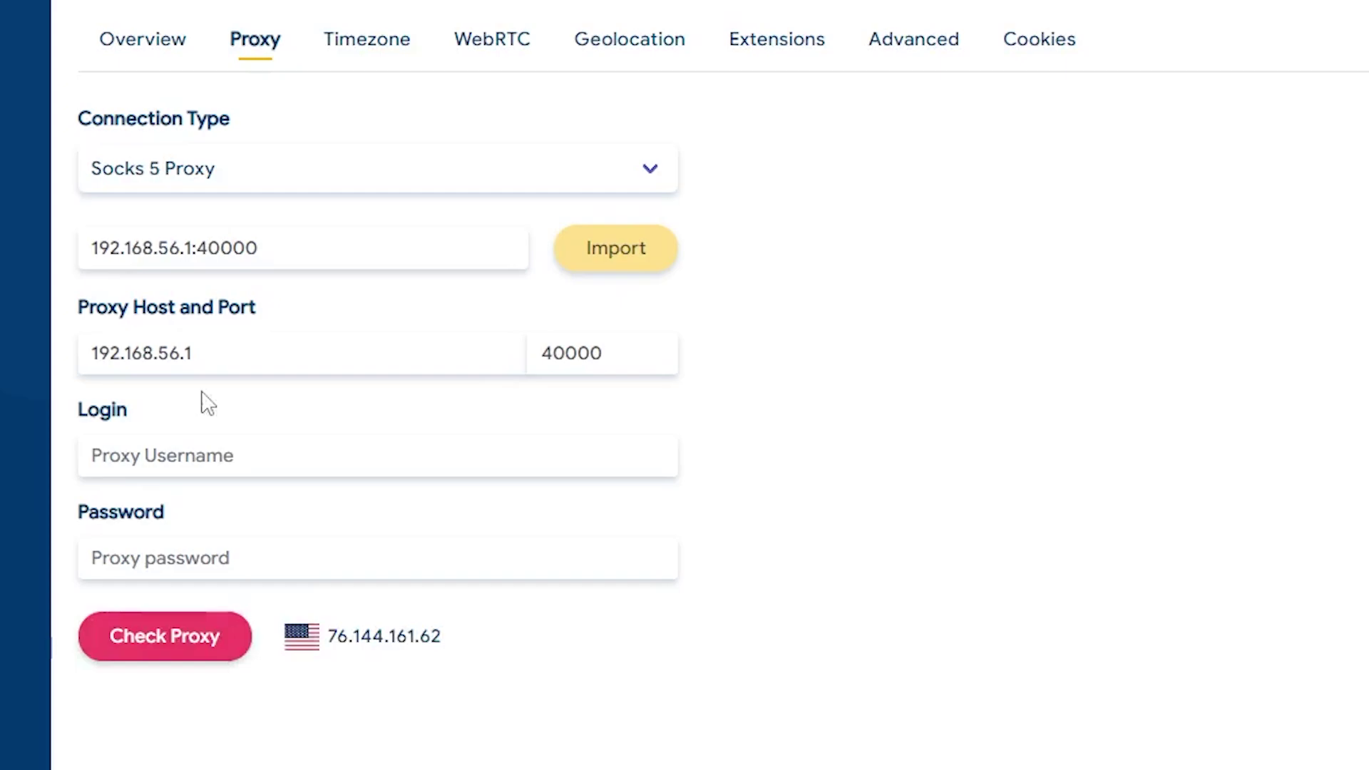
{"action": "left_click", "coordinate": [204, 353]}
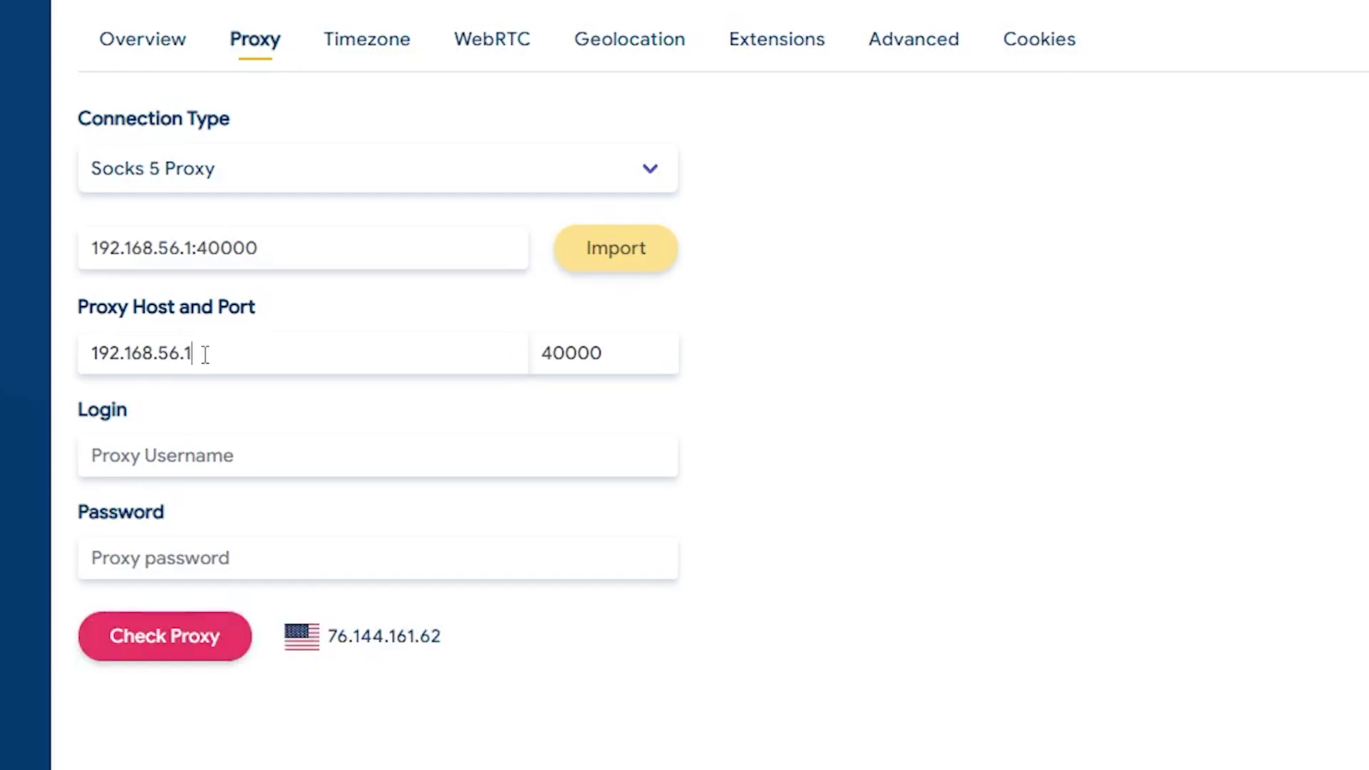
{"action": "key", "text": "ctrl+a"}
{"action": "type", "text": "12"}
{"action": "type", "text": "7.0.0.1"}
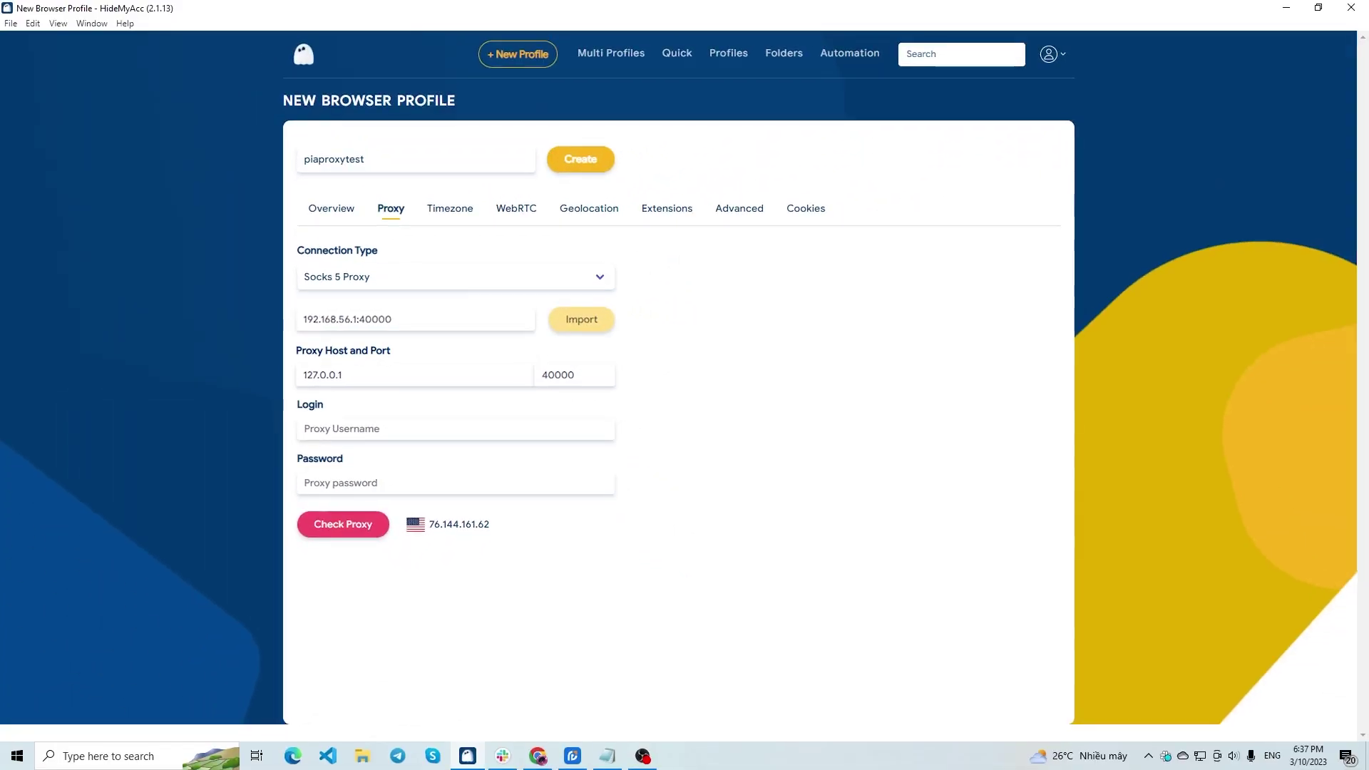
Save piaproxytest, then begin Multi Profiles with 5 profiles using SOCKS5 proxies
{"action": "left_click", "coordinate": [562, 172]}
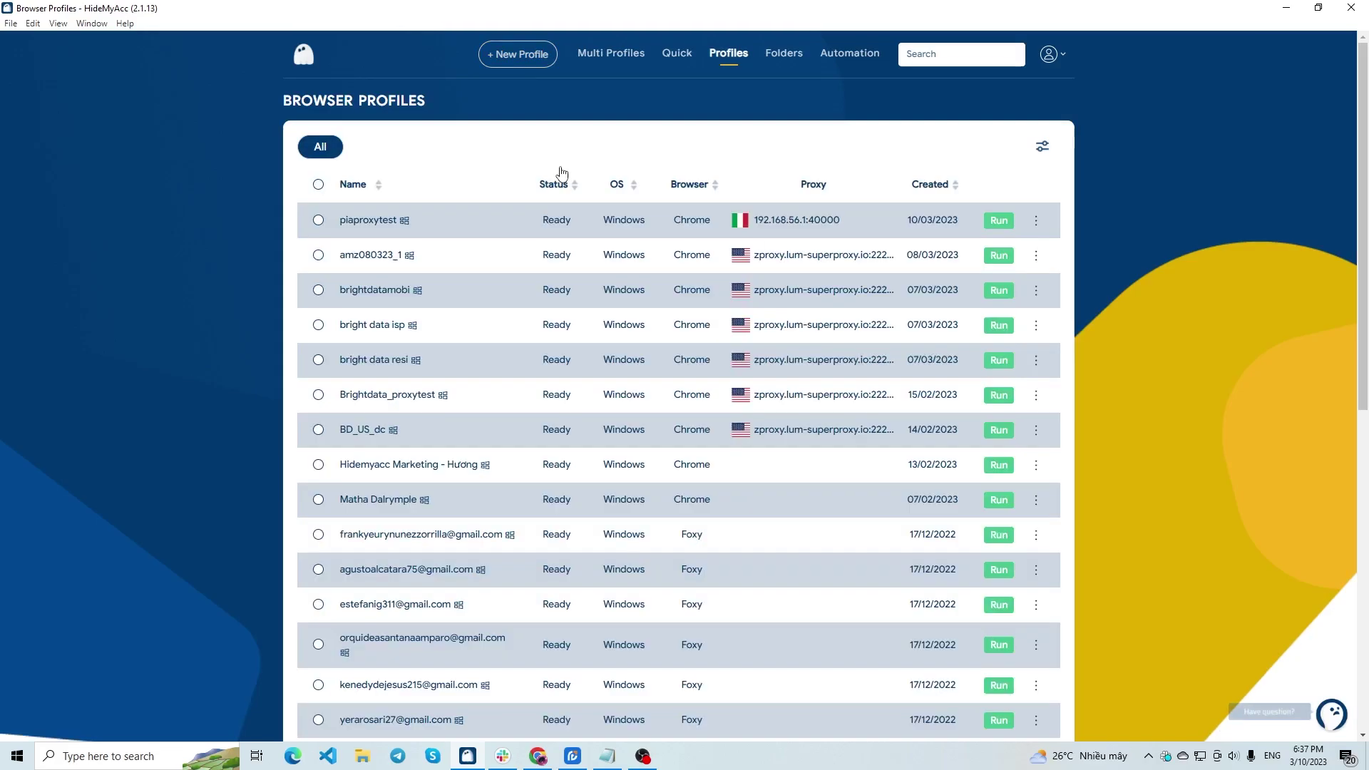
{"action": "left_click", "coordinate": [611, 54]}
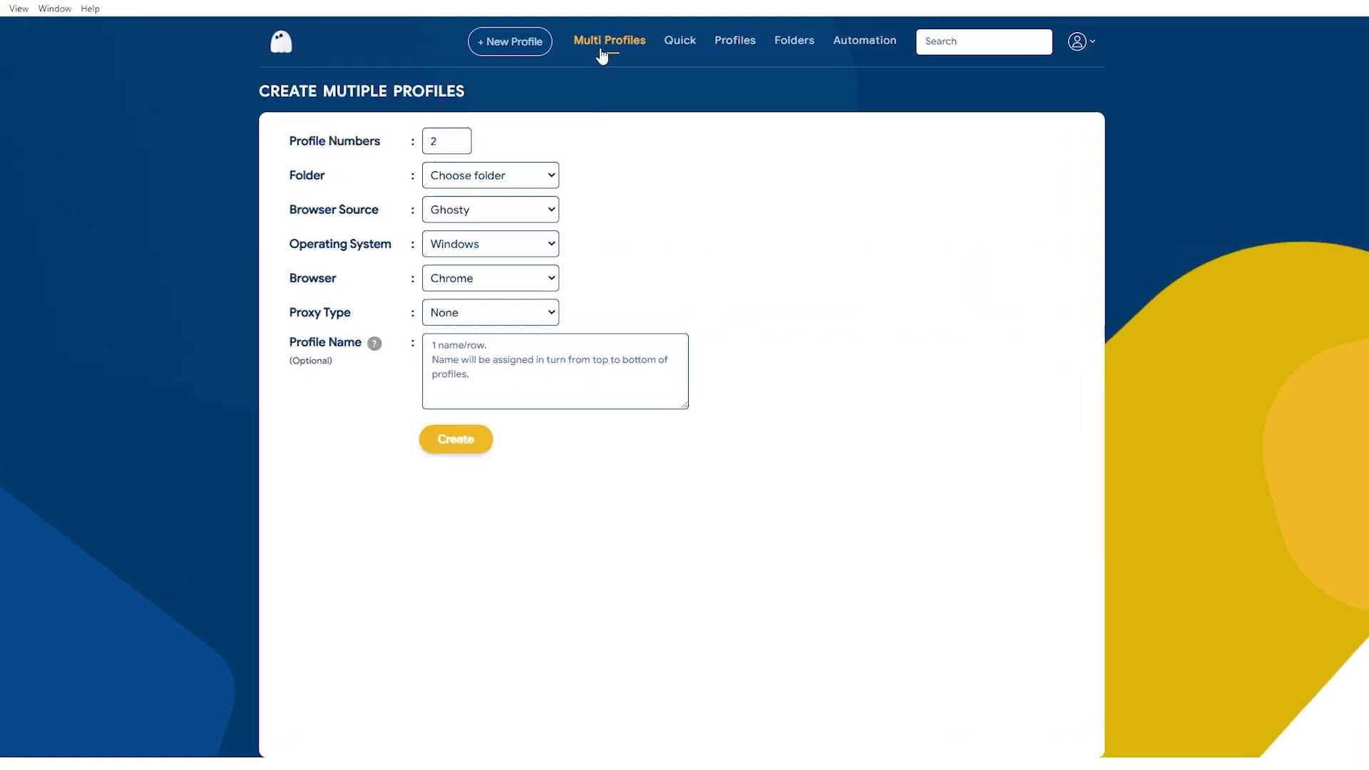
{"action": "double_click", "coordinate": [440, 140]}
{"action": "type", "text": "5"}
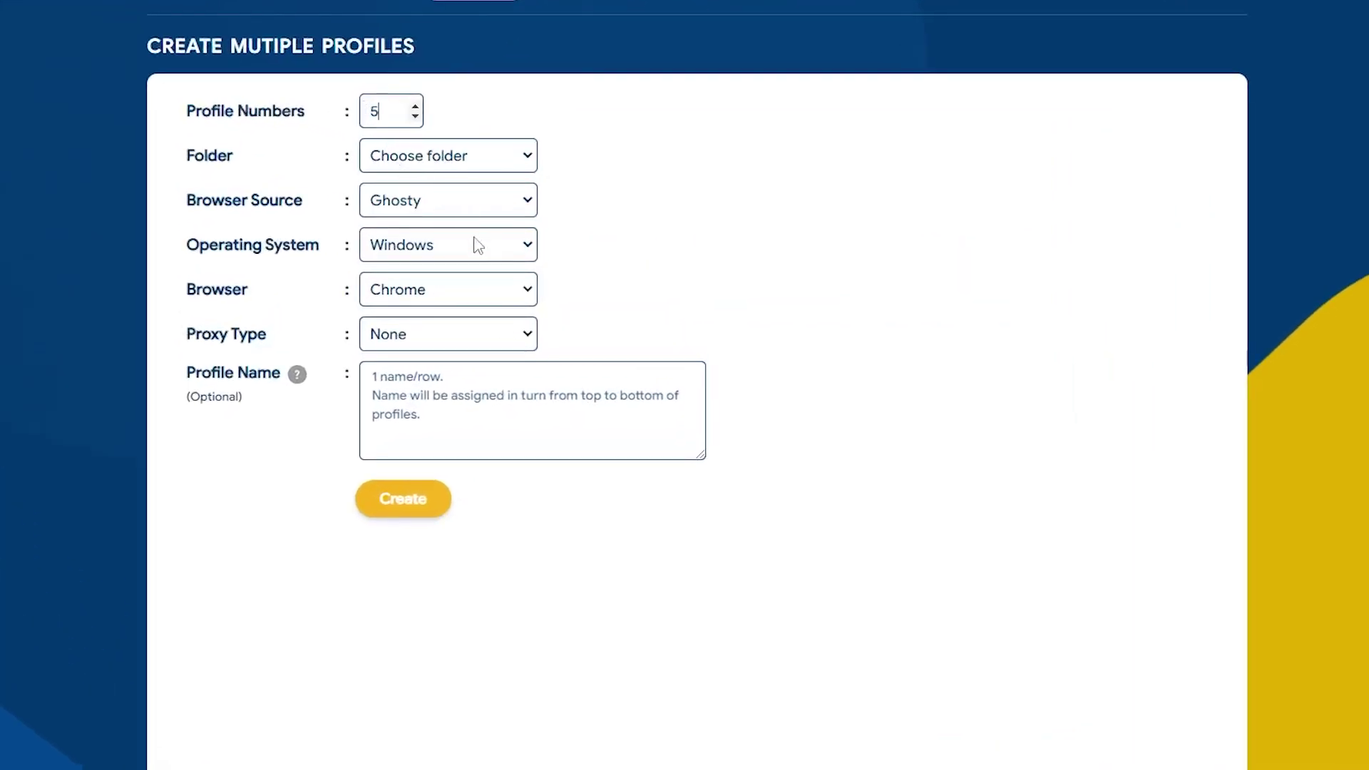
{"action": "left_click", "coordinate": [524, 333]}
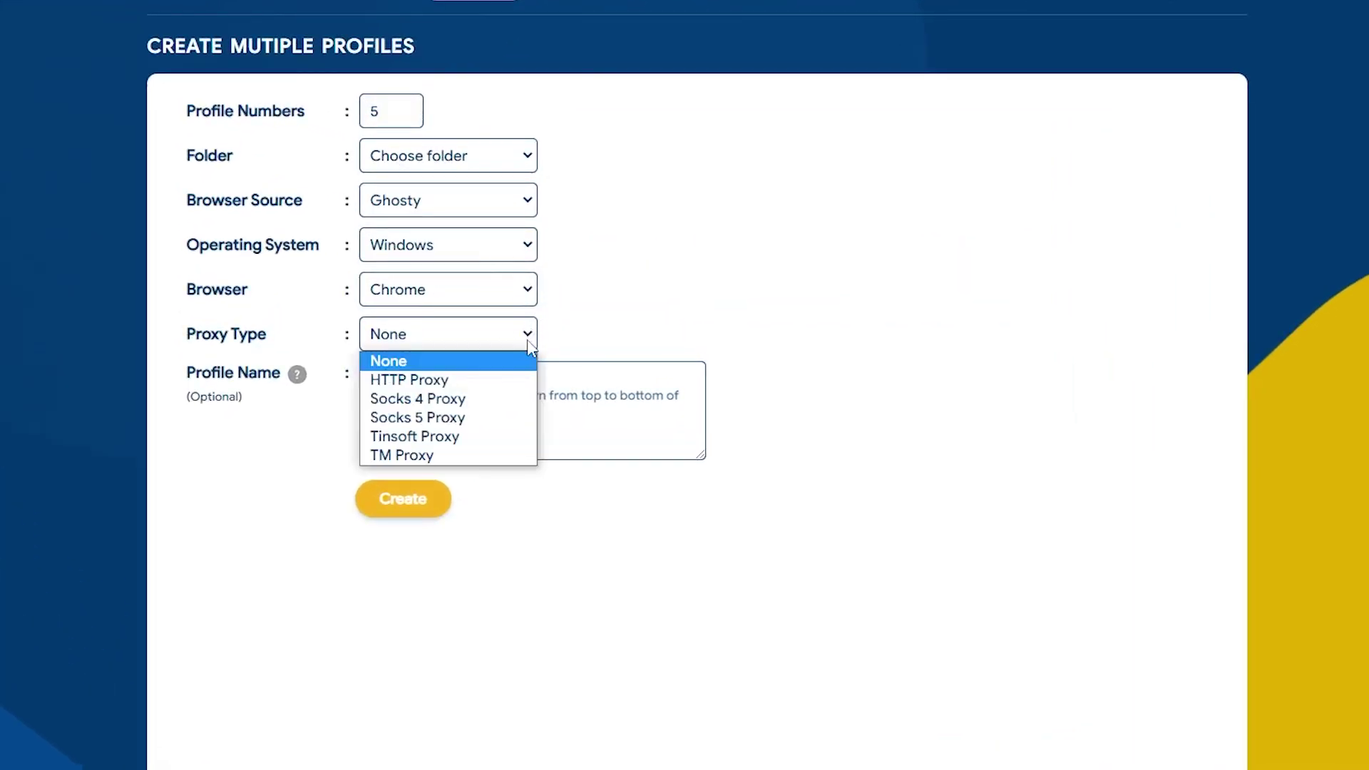
{"action": "left_click", "coordinate": [483, 420]}
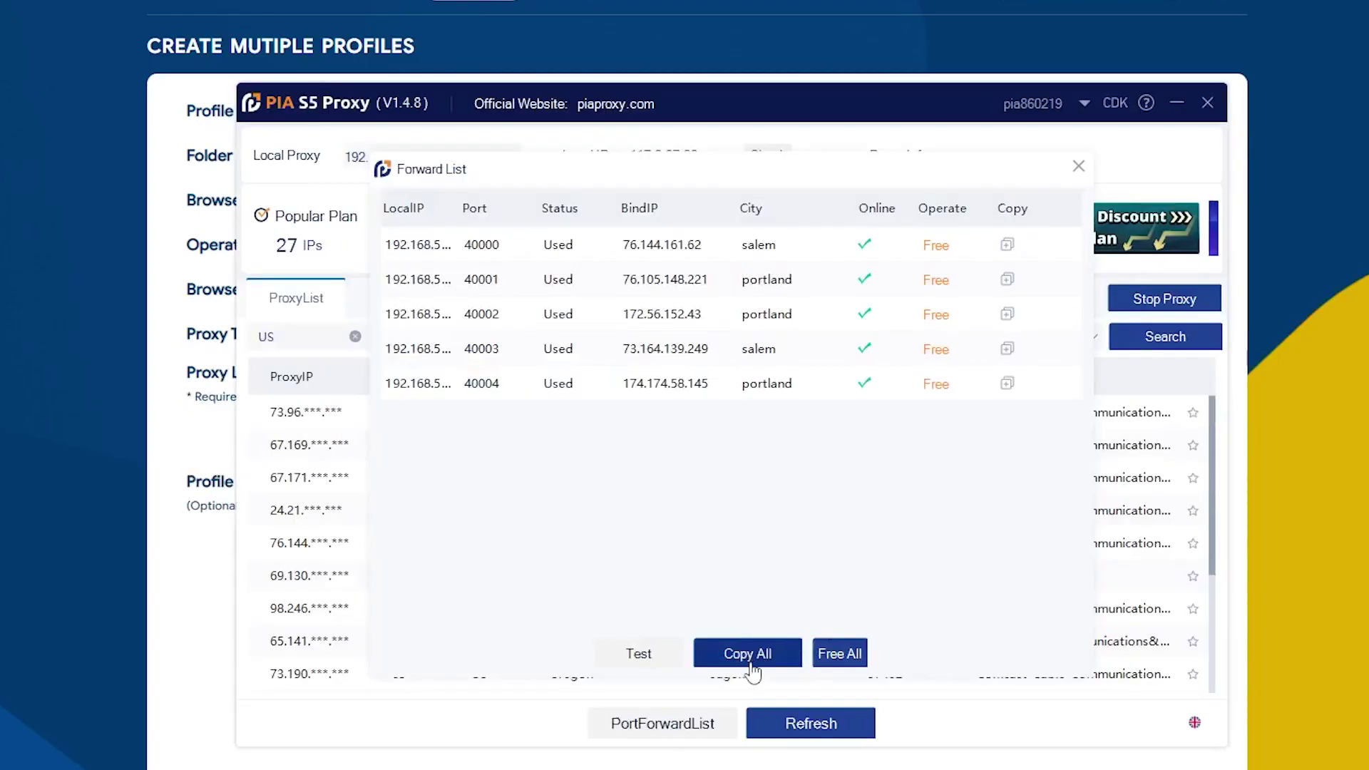
Paste the five forwarded proxies, name the profiles piaproxytest, and create them
{"action": "left_click", "coordinate": [748, 654]}
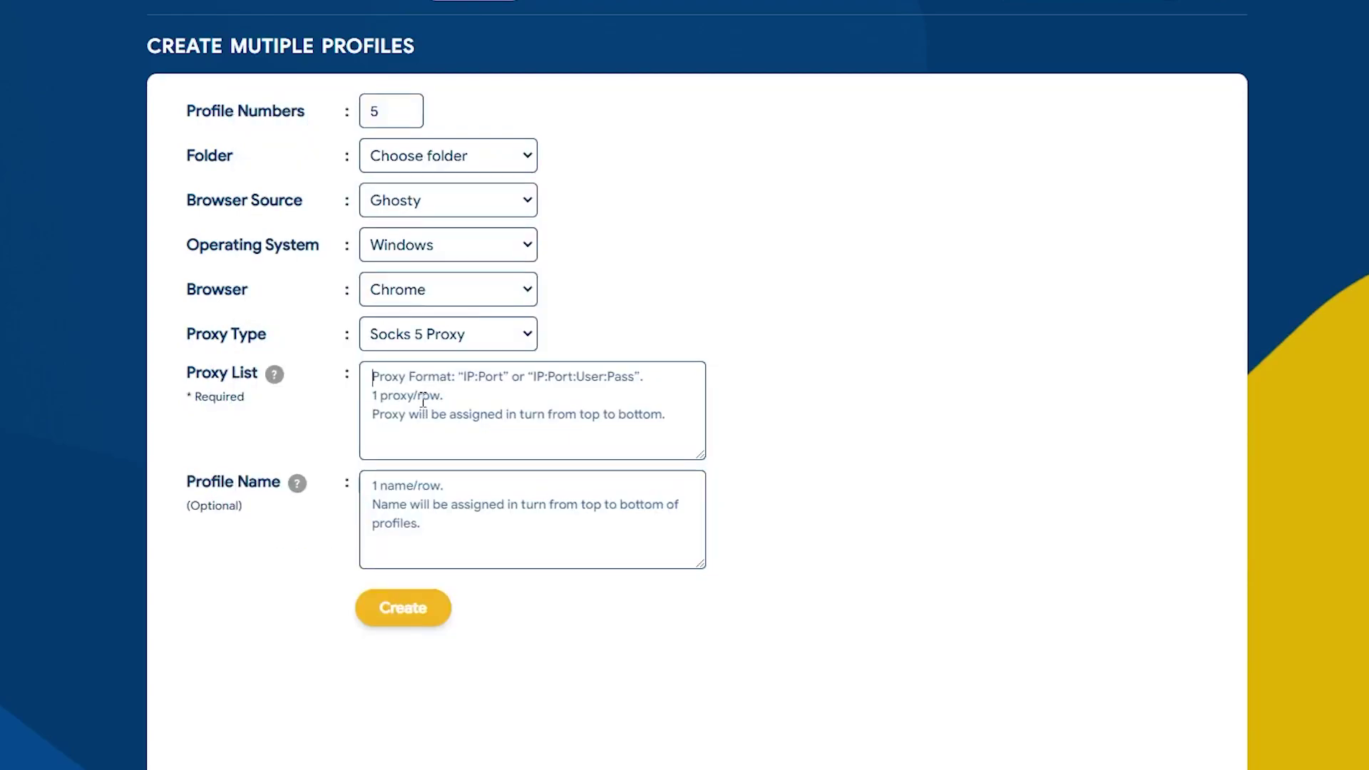
{"action": "key", "text": "ctrl+v"}
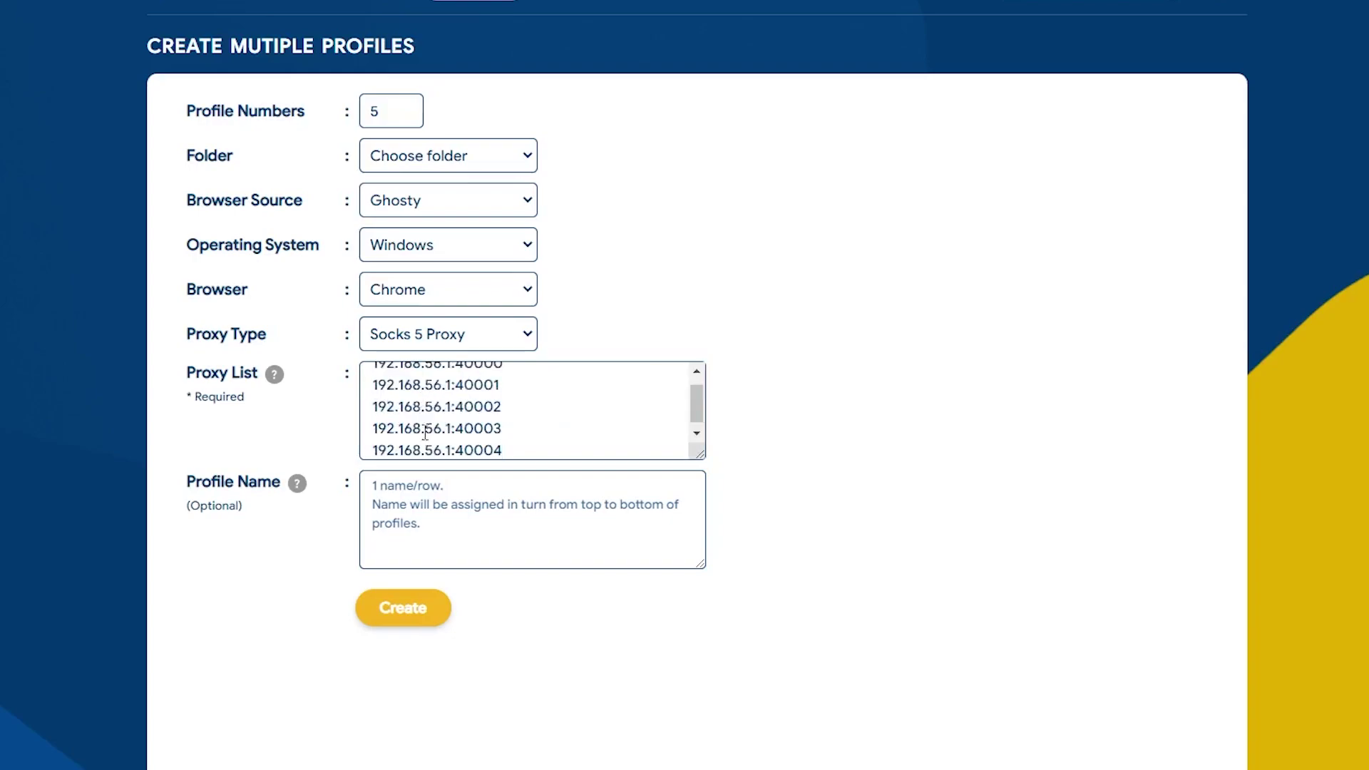
{"action": "left_click", "coordinate": [448, 494]}
{"action": "type", "text": "piap"}
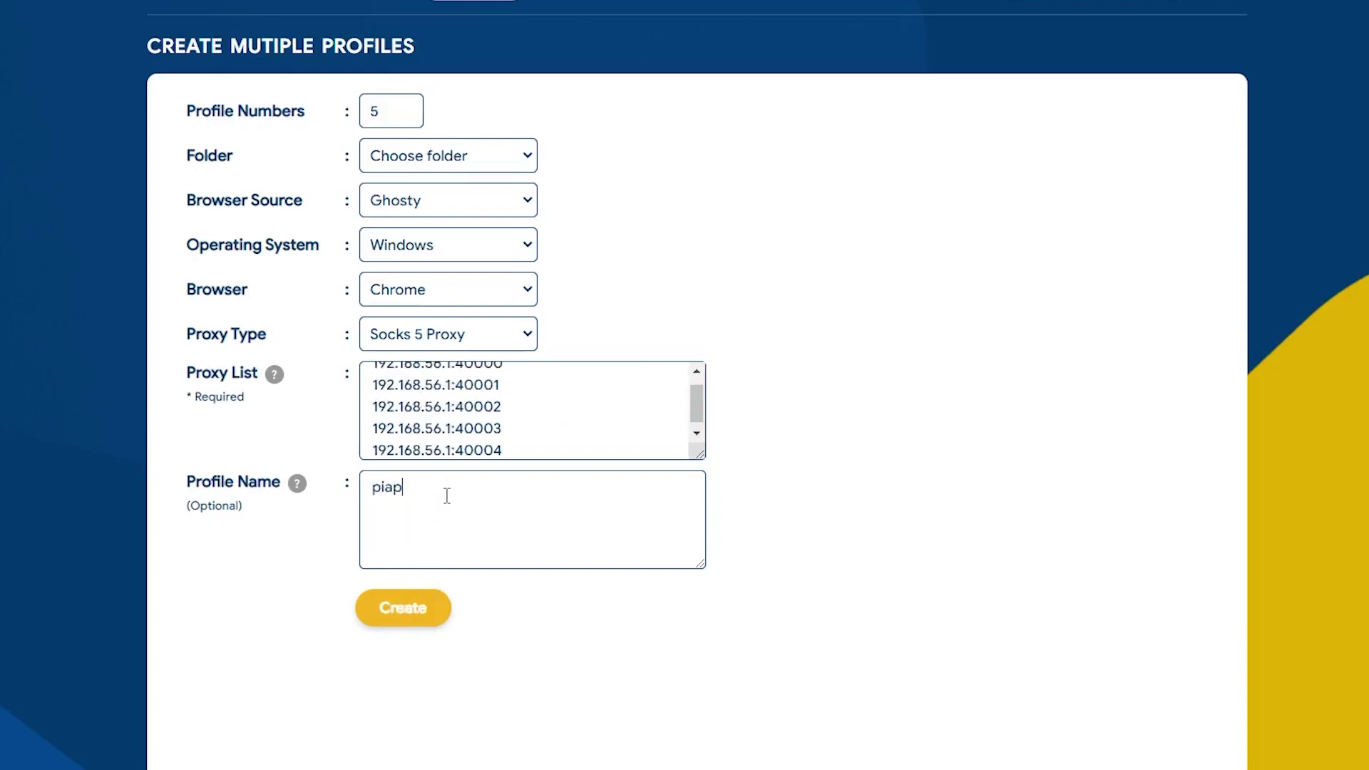
{"action": "type", "text": "roxytest"}
{"action": "left_click", "coordinate": [403, 607]}
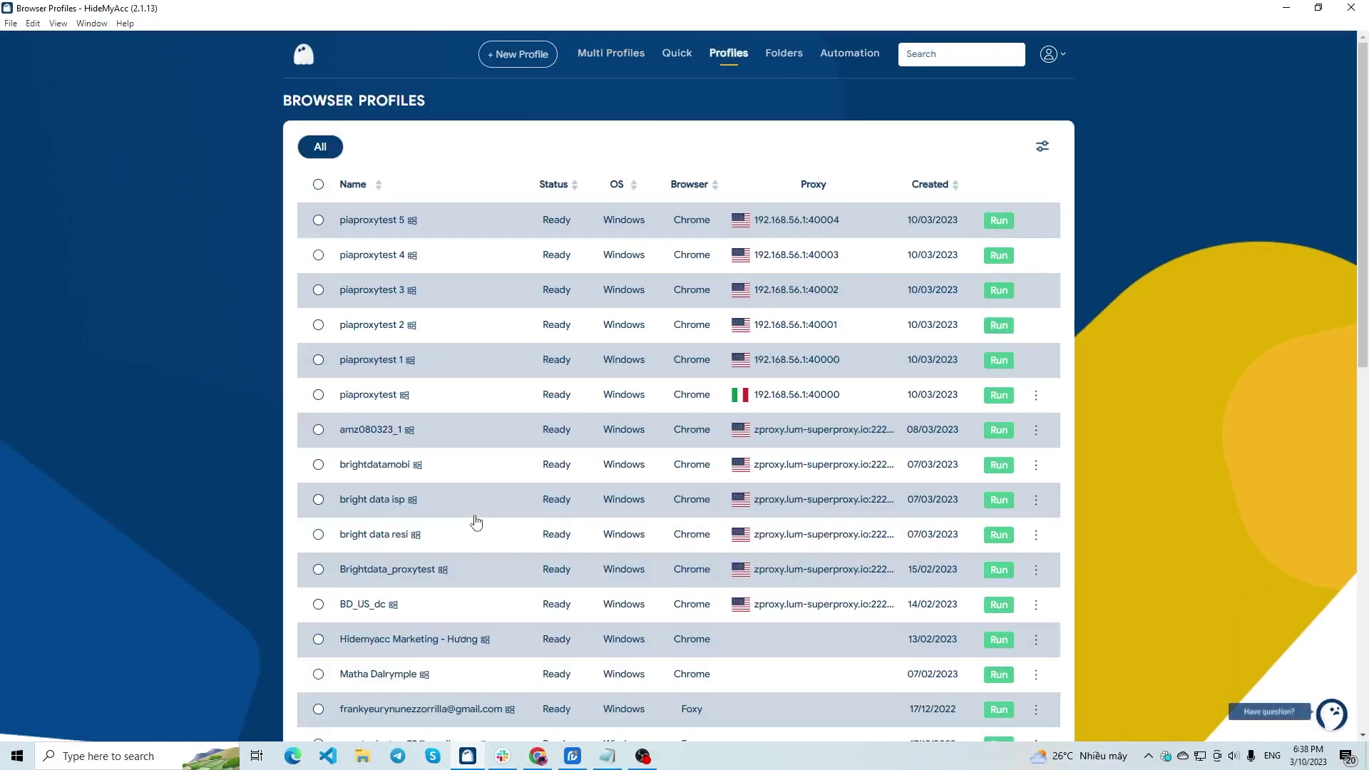
Run piaproxytest 5 and expand IPFighter's details behind its 90% IP cleanliness score
{"action": "left_click", "coordinate": [998, 220]}
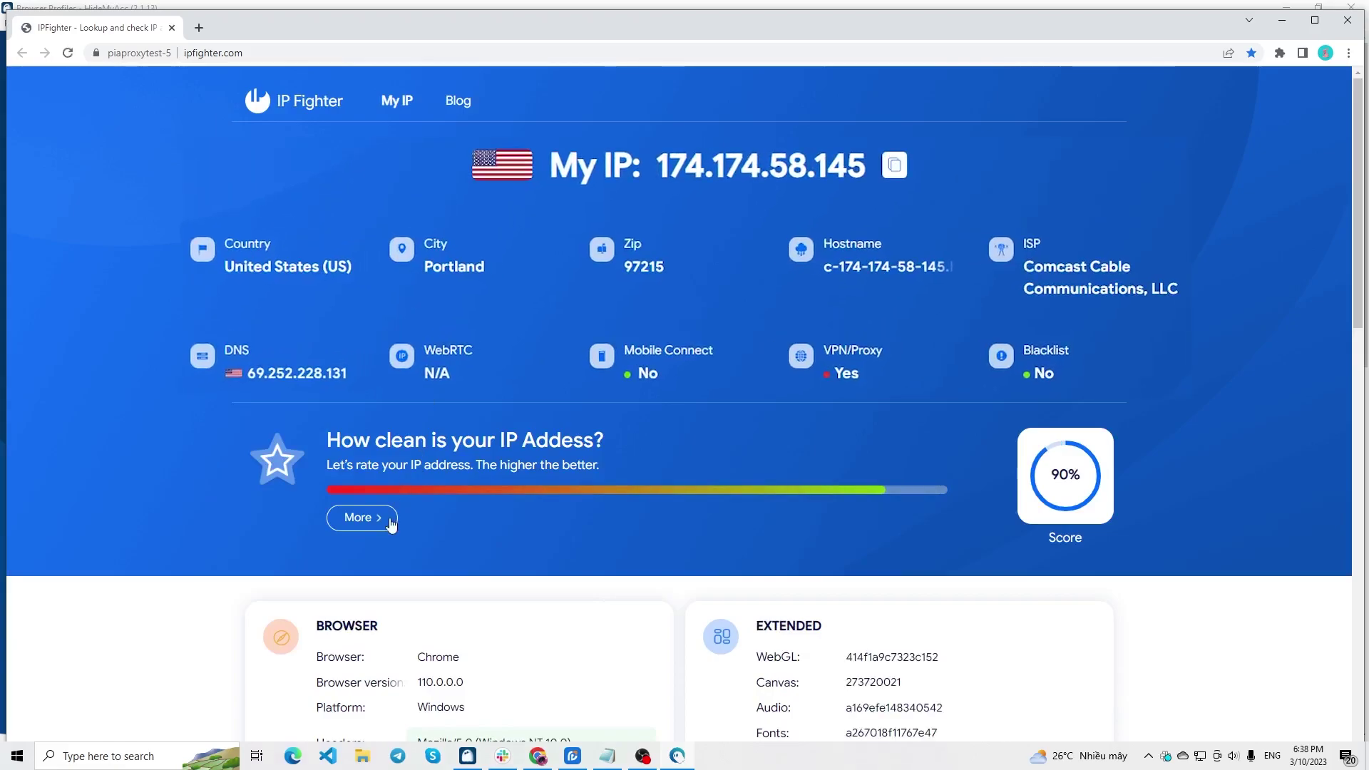
{"action": "left_click", "coordinate": [363, 518]}
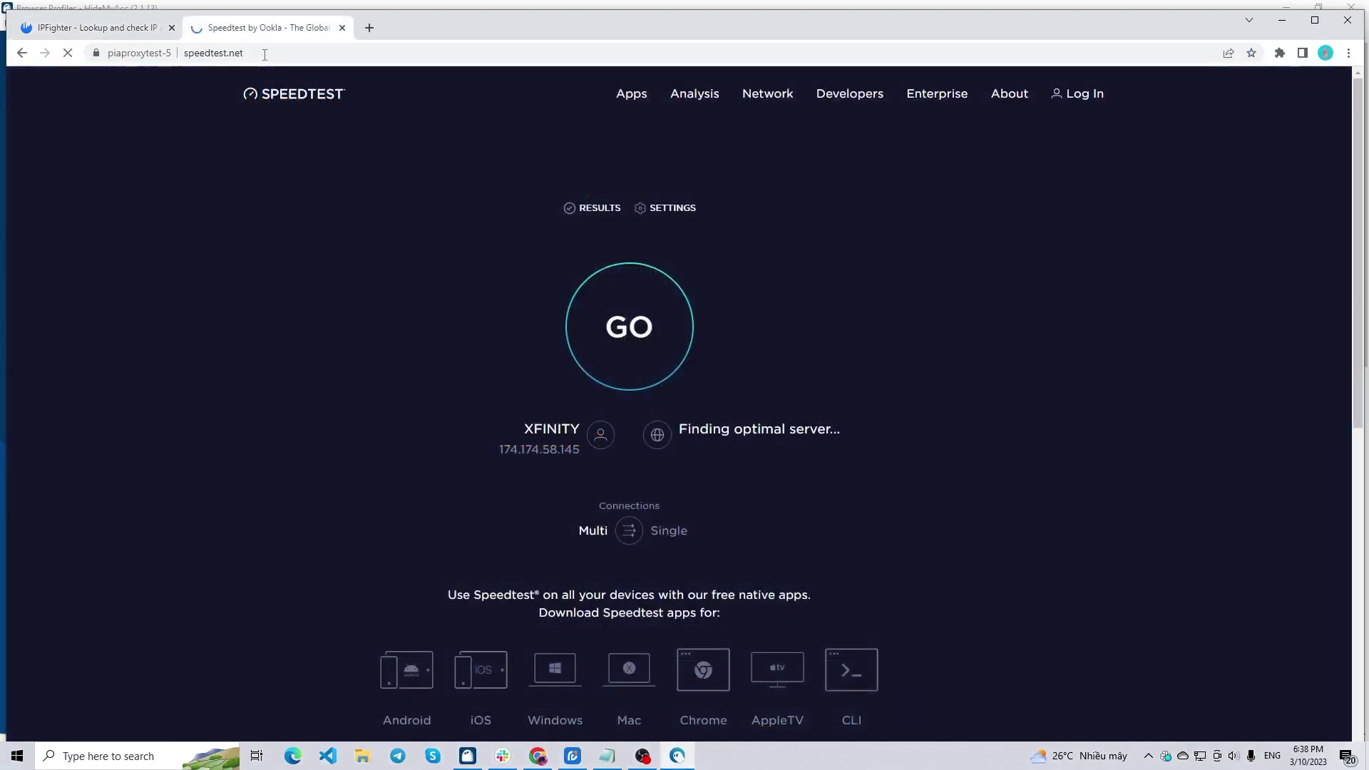
{"action": "left_click", "coordinate": [653, 348]}
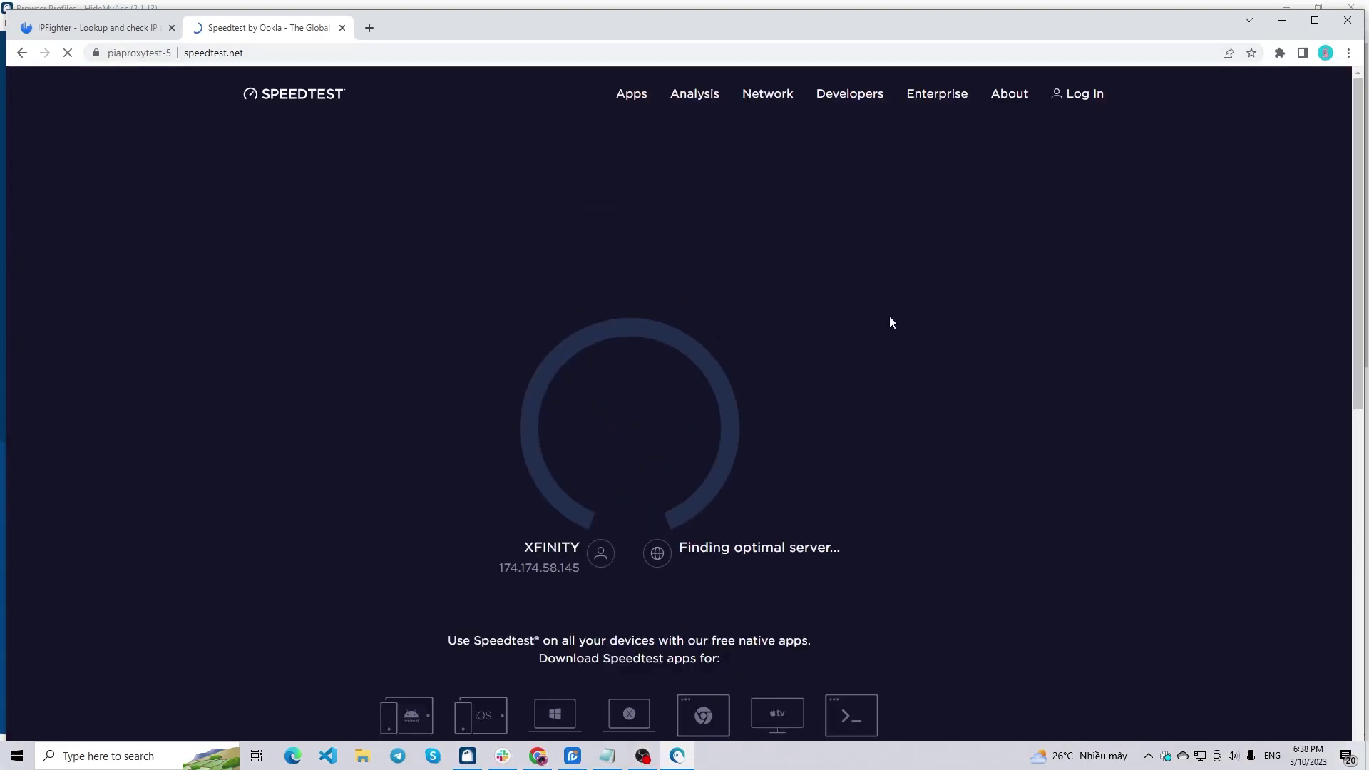